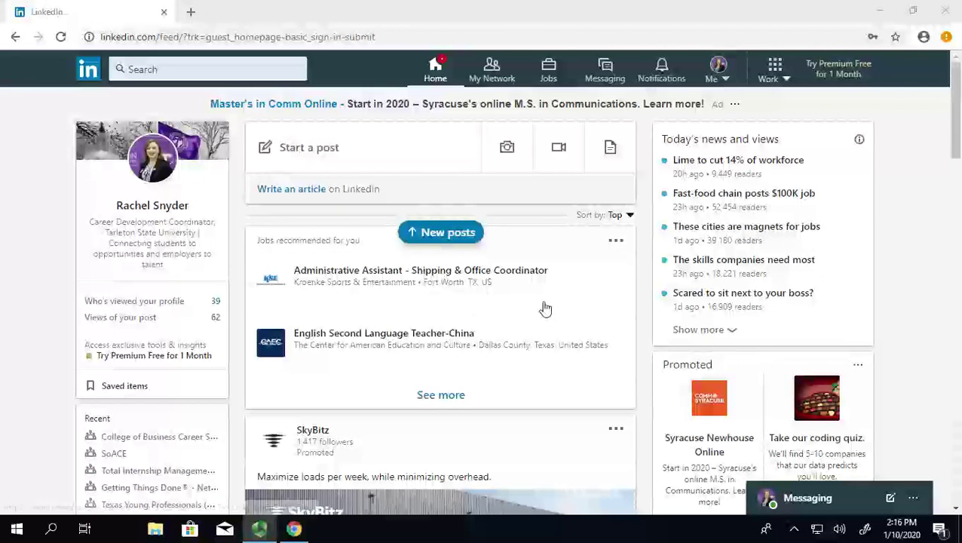
Run an empty job search across the United States and bring up All filters
{"action": "left_click", "coordinate": [552, 74]}
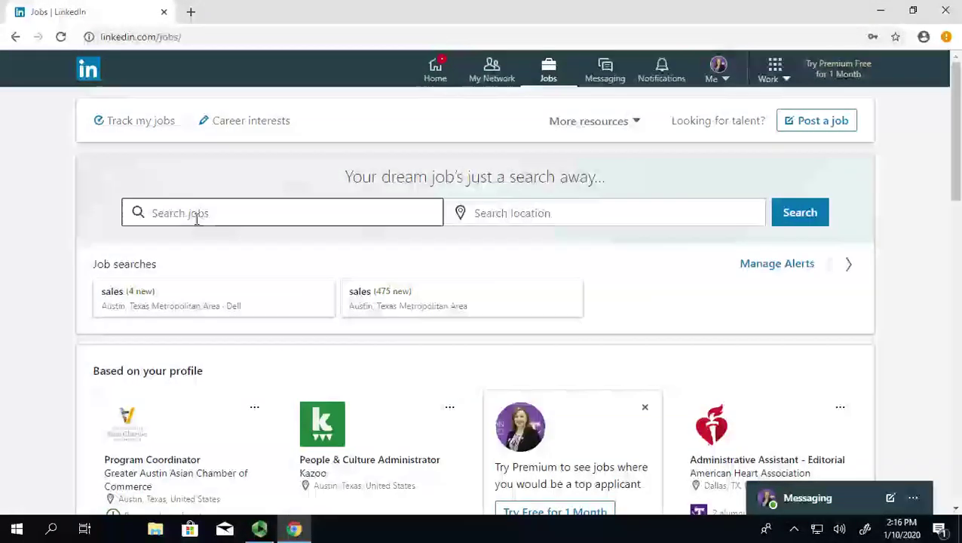
{"action": "left_click", "coordinate": [806, 216]}
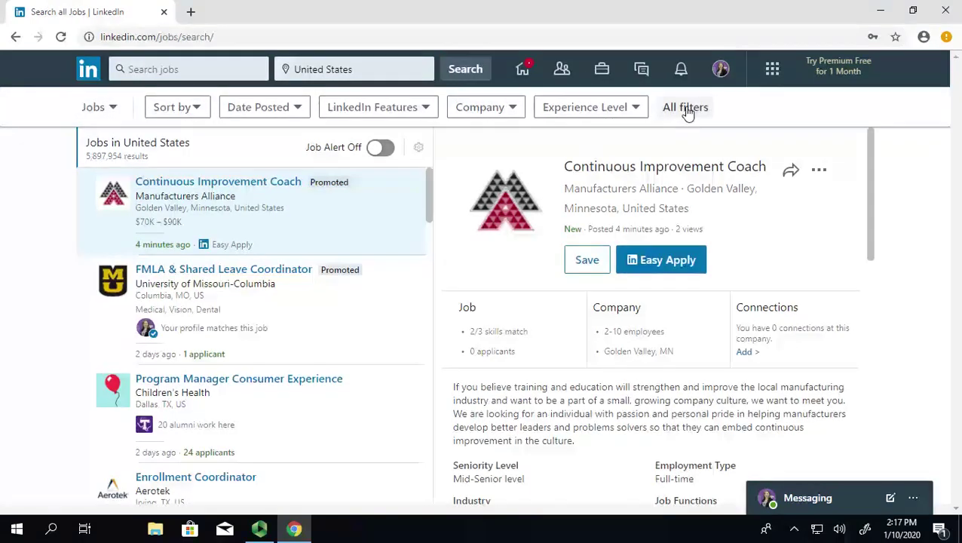
{"action": "left_click", "coordinate": [685, 108]}
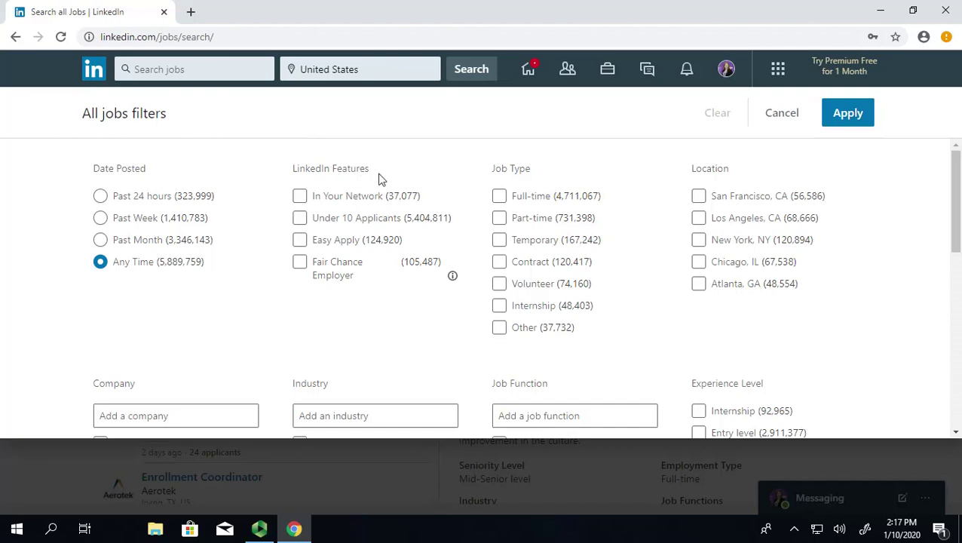
Look over the All jobs filters and tick Full-time under Job Type
{"action": "scroll", "coordinate": [574, 160], "scroll_direction": "down", "scroll_amount": 1}
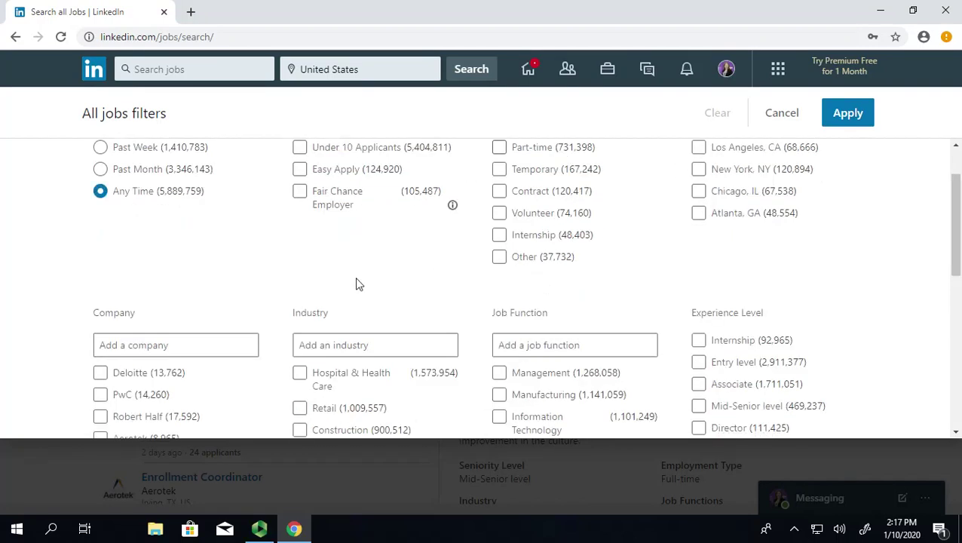
{"action": "scroll", "coordinate": [347, 275], "scroll_direction": "down", "scroll_amount": 1}
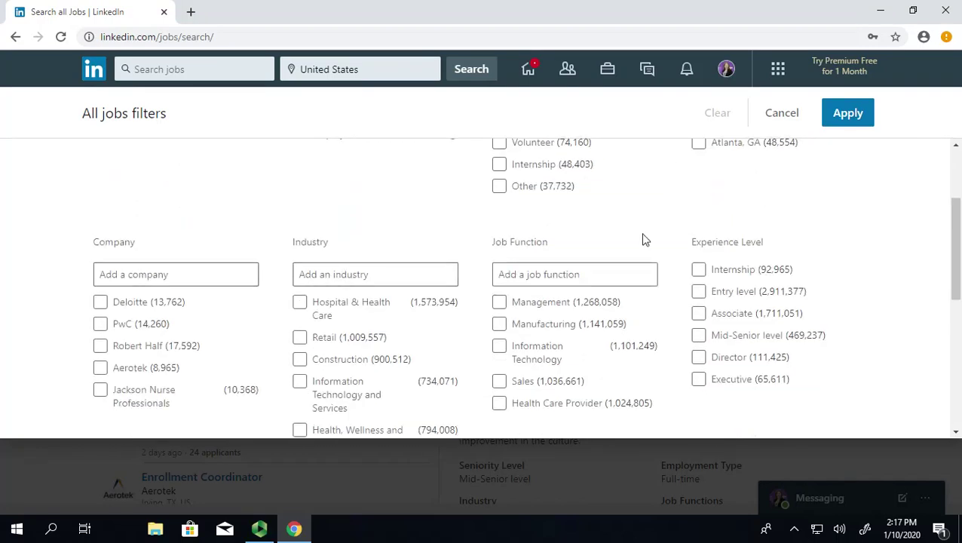
{"action": "scroll", "coordinate": [645, 239], "scroll_direction": "down", "scroll_amount": 1}
{"action": "scroll", "coordinate": [735, 321], "scroll_direction": "down", "scroll_amount": 3}
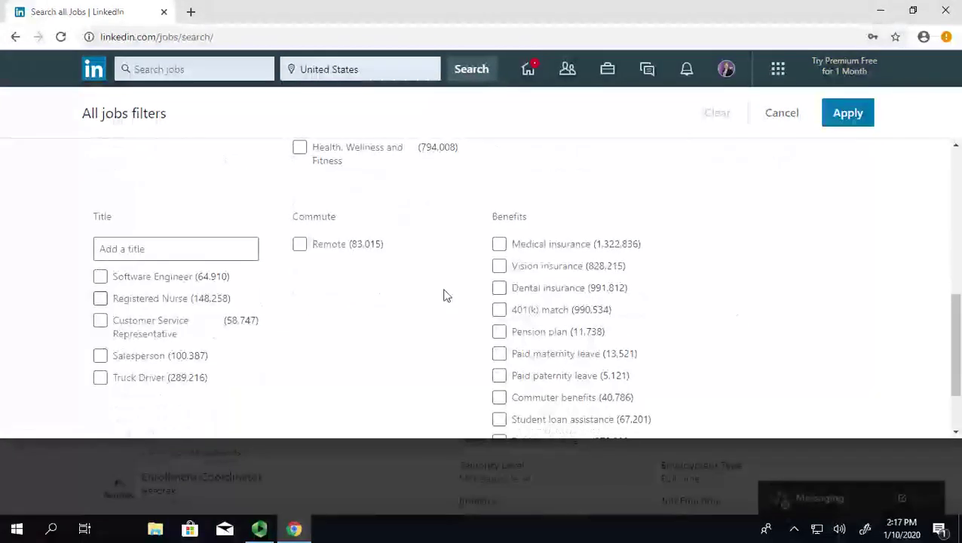
{"action": "scroll", "coordinate": [769, 298], "scroll_direction": "up", "scroll_amount": 5}
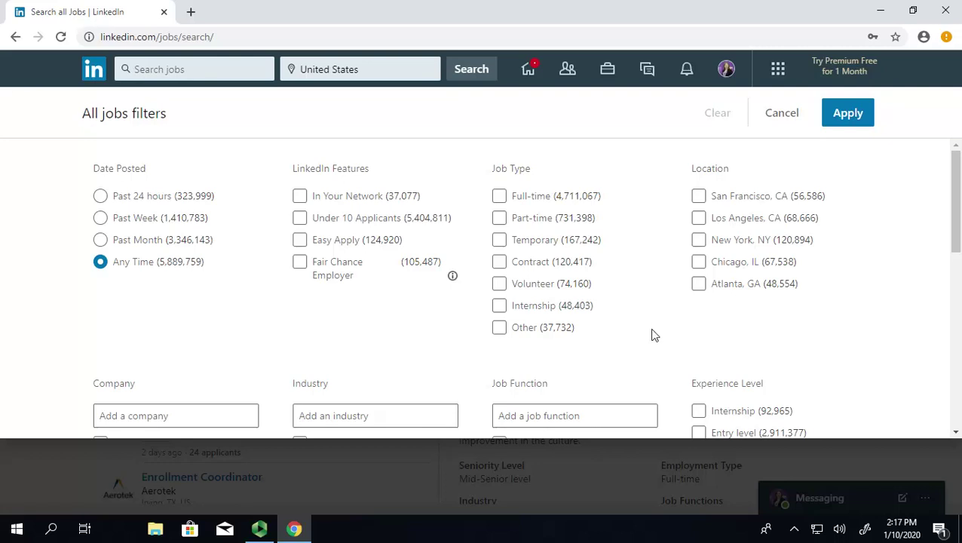
{"action": "left_click", "coordinate": [301, 70]}
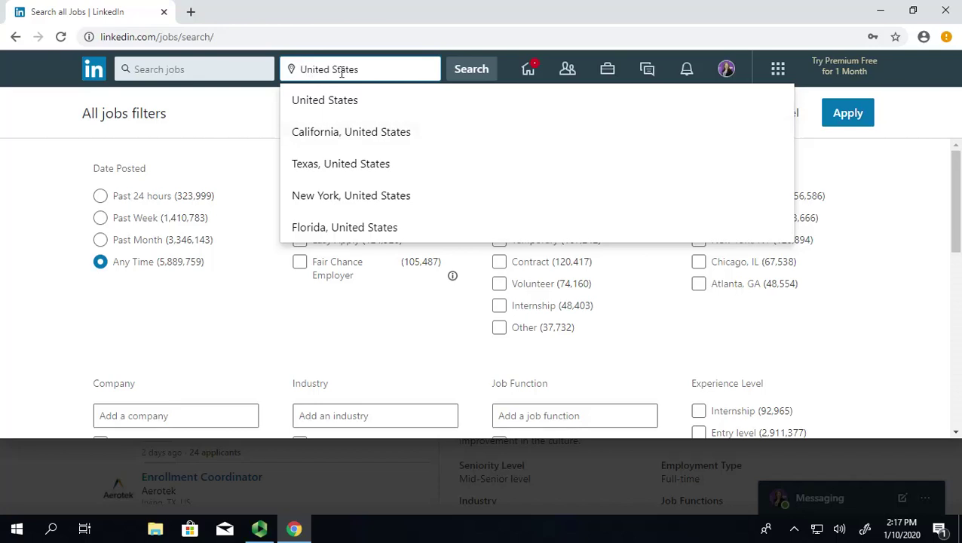
{"action": "left_click", "coordinate": [359, 343]}
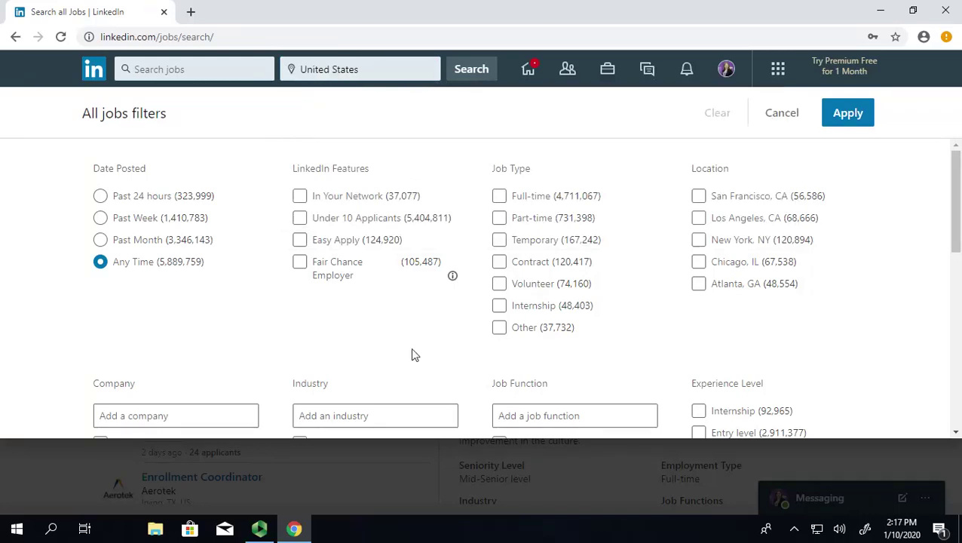
{"action": "left_click", "coordinate": [499, 198]}
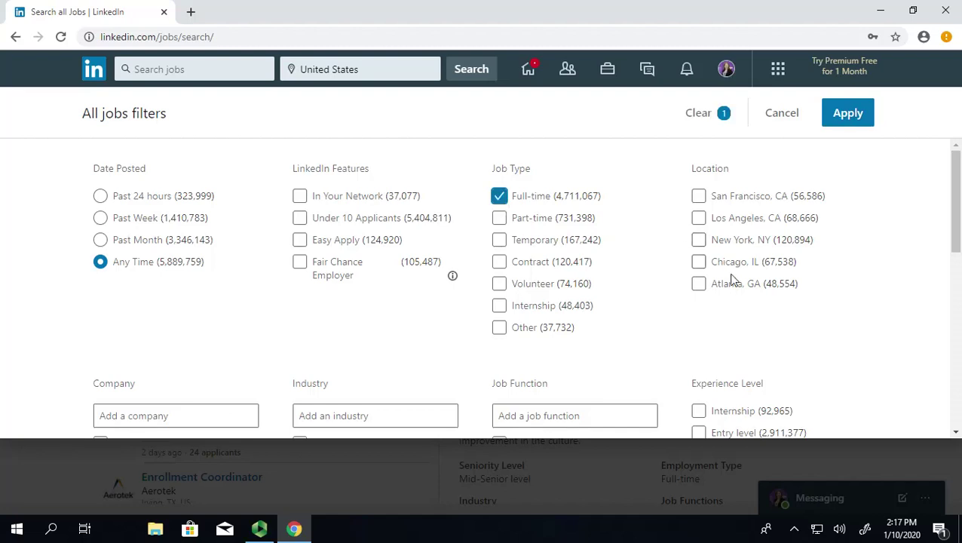
{"action": "scroll", "coordinate": [730, 279], "scroll_direction": "down", "scroll_amount": 2}
{"action": "scroll", "coordinate": [730, 279], "scroll_direction": "down", "scroll_amount": 1}
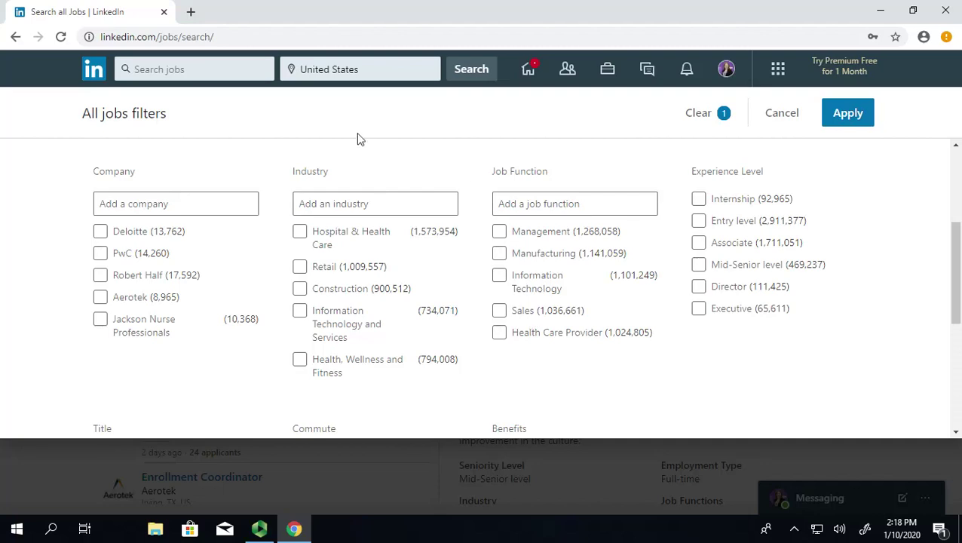
Change the job search location to Fort Worth, Texas
{"action": "left_click", "coordinate": [304, 71]}
{"action": "type", "text": "fort worth"}
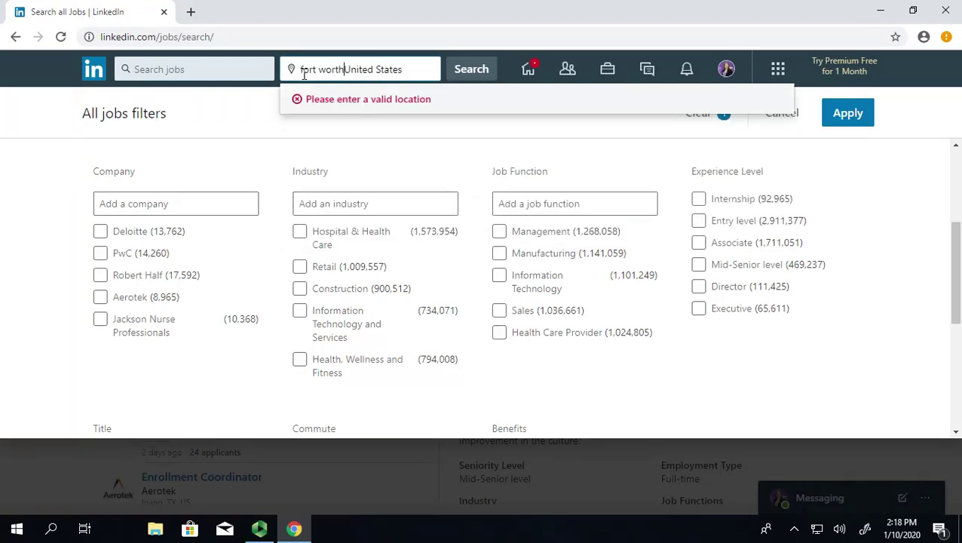
{"action": "type", "text": ","}
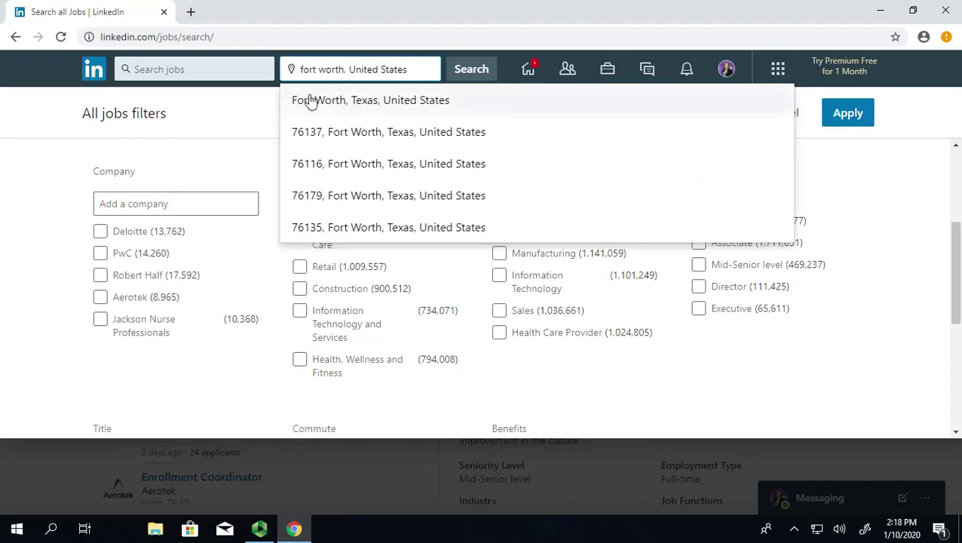
{"action": "left_click", "coordinate": [311, 99]}
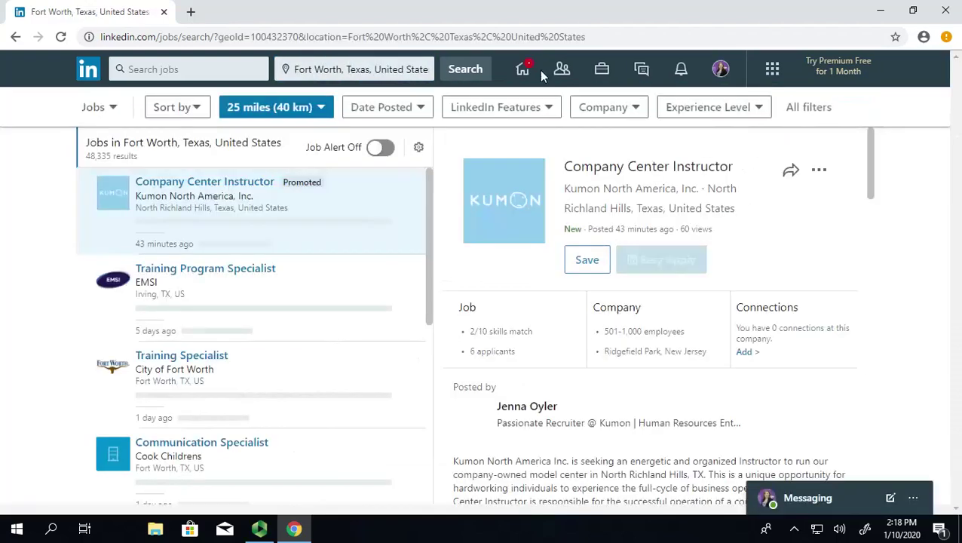
Tick Full-time and Entry level and add Accounting/Auditing as a job function filter
{"action": "left_click", "coordinate": [812, 109]}
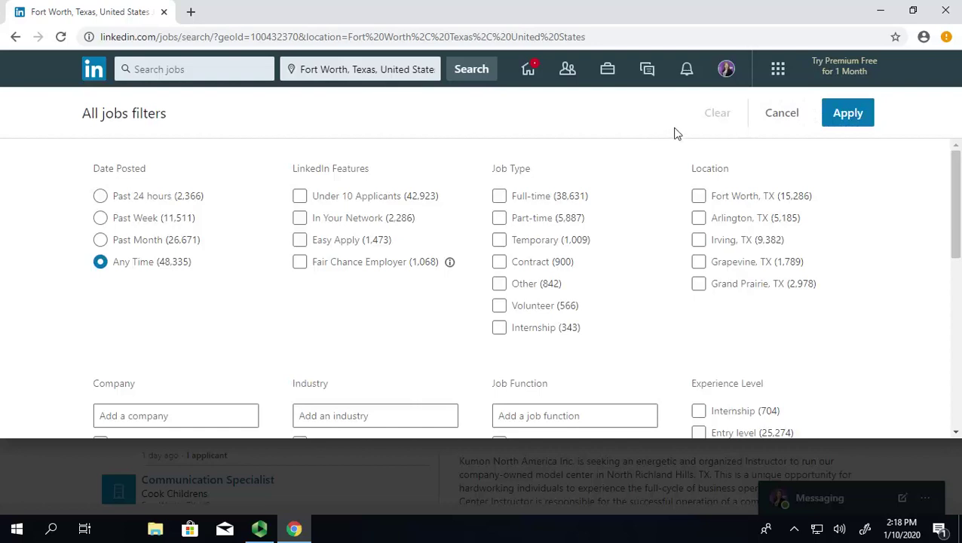
{"action": "left_click", "coordinate": [499, 196]}
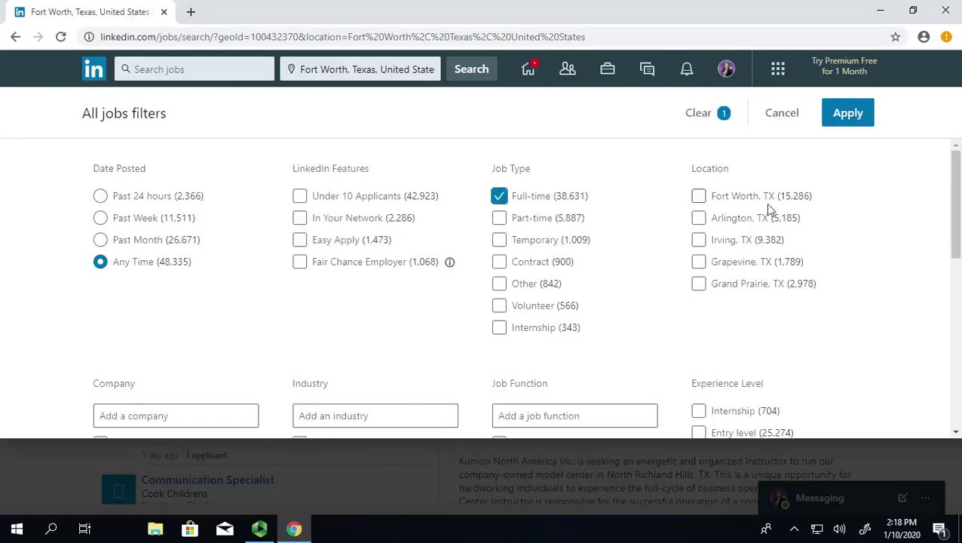
{"action": "scroll", "coordinate": [792, 249], "scroll_direction": "down", "scroll_amount": 2}
{"action": "left_click", "coordinate": [701, 292]}
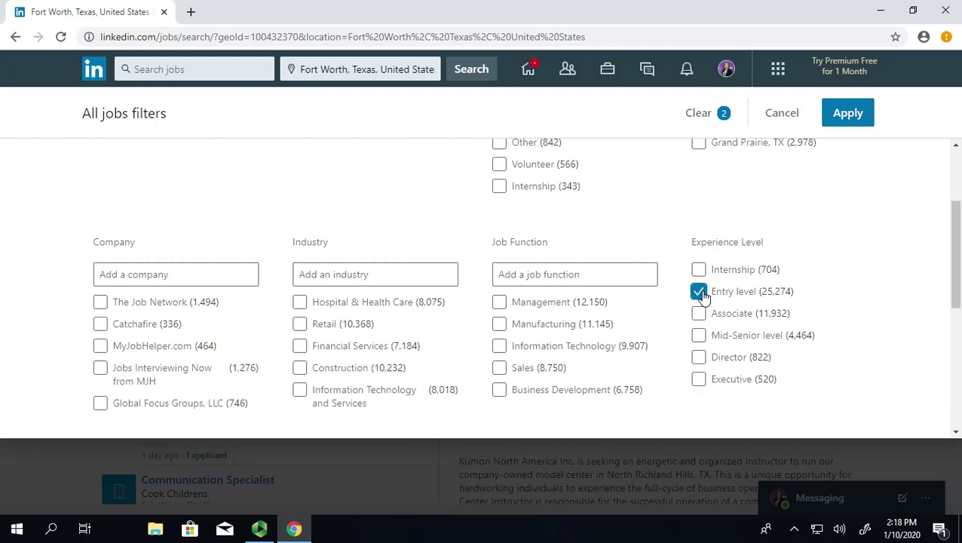
{"action": "left_click", "coordinate": [516, 275]}
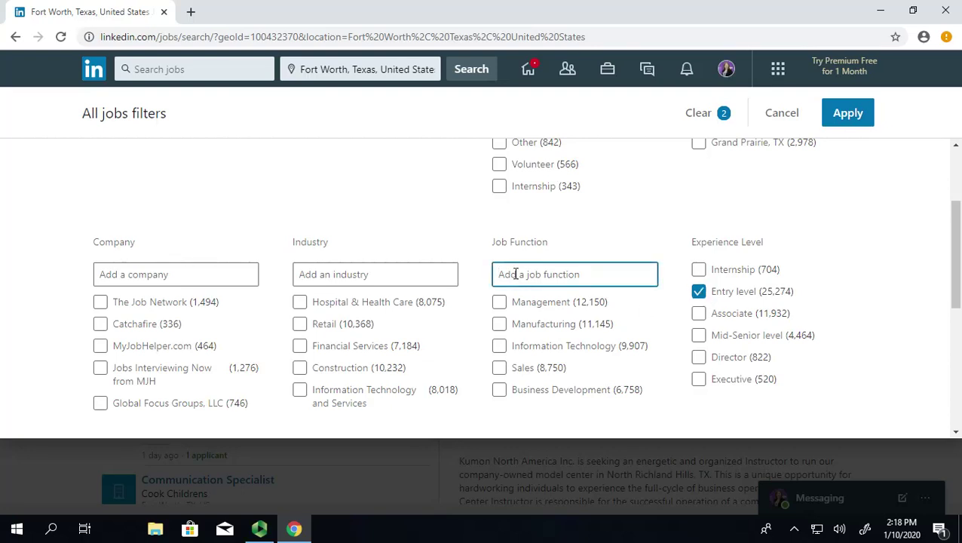
{"action": "type", "text": "acc"}
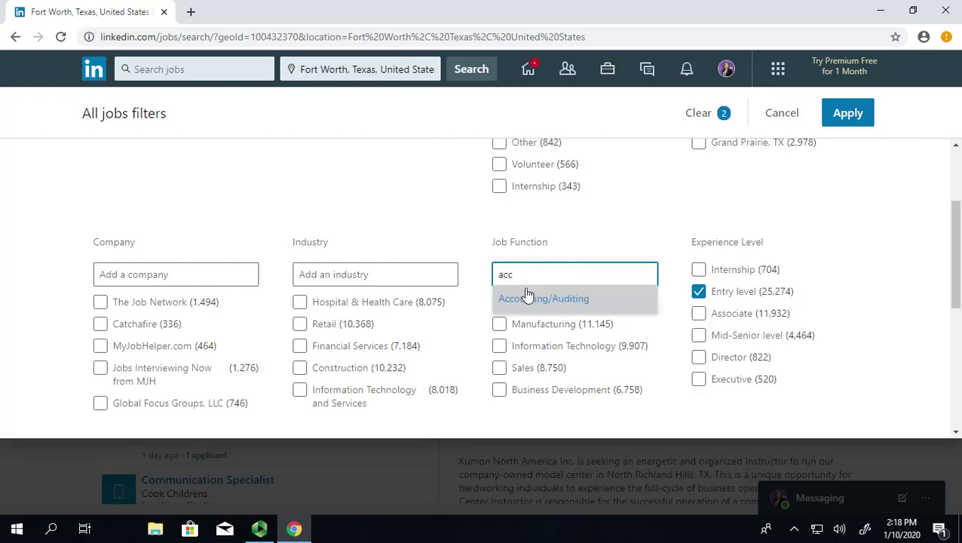
{"action": "left_click", "coordinate": [526, 299]}
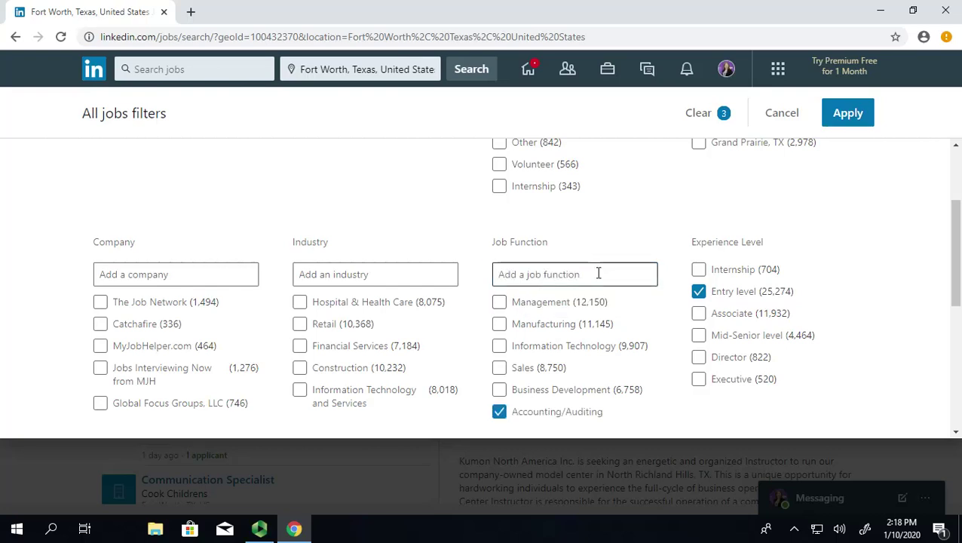
Leave the industry filter unset and apply the filters, giving 232 Fort Worth jobs
{"action": "left_click", "coordinate": [351, 276]}
{"action": "type", "text": "acc"}
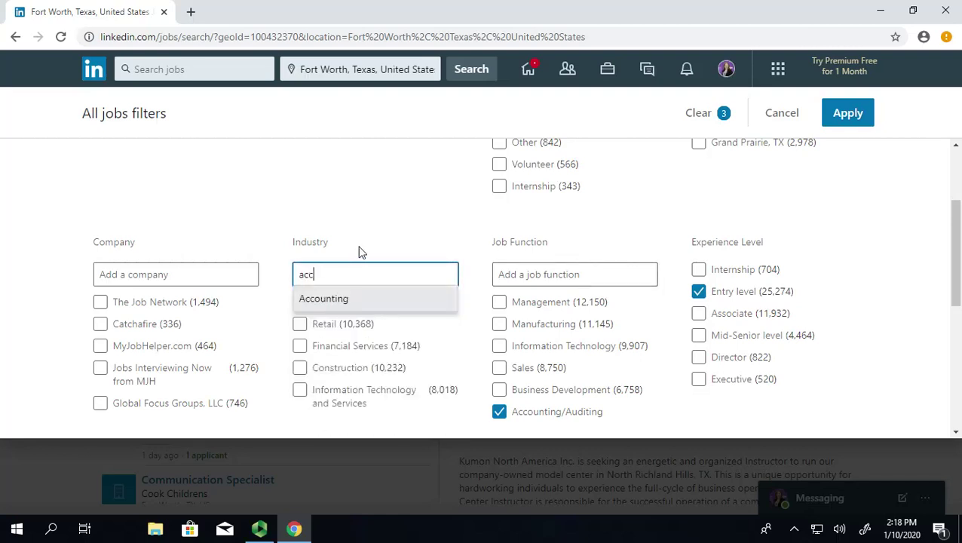
{"action": "left_click", "coordinate": [359, 250]}
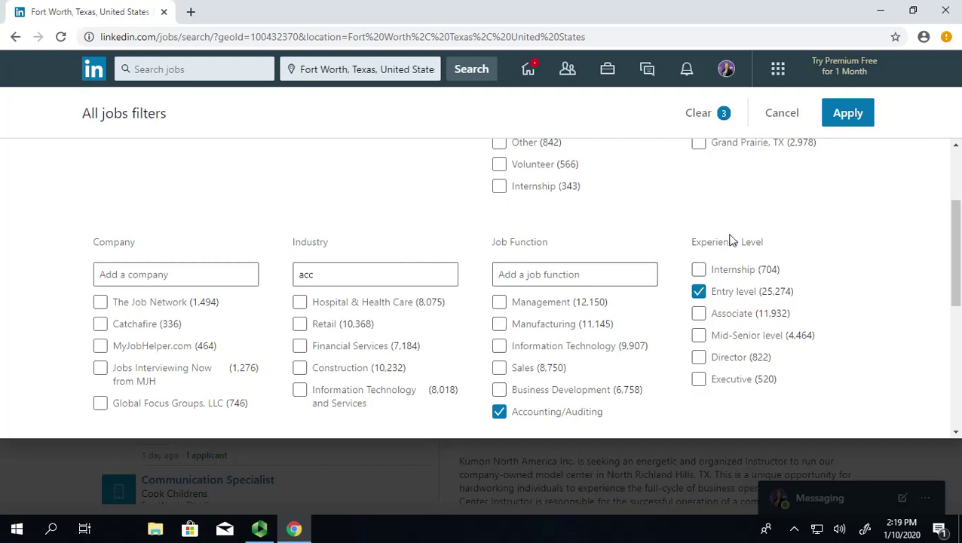
{"action": "left_click", "coordinate": [836, 117]}
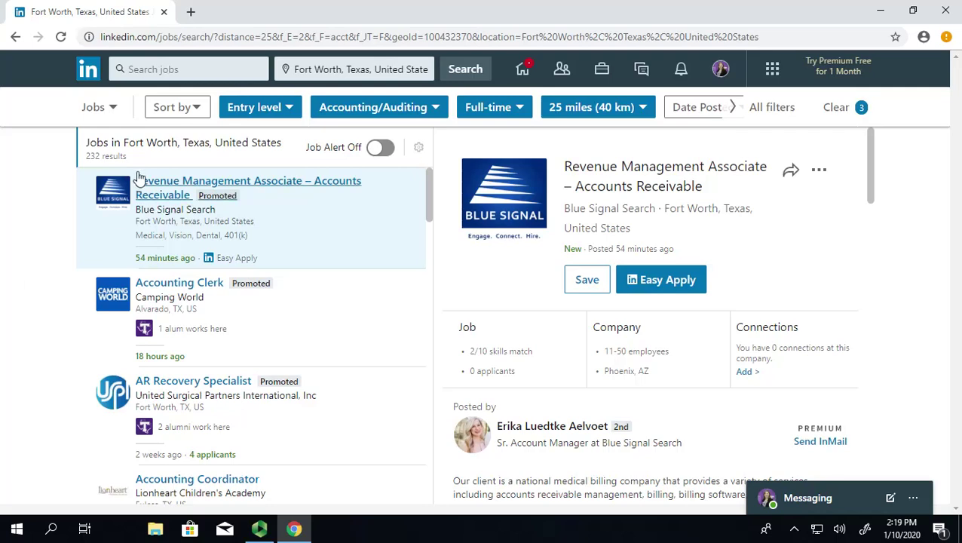
Add Past Month and Under 10 Applicants filters, narrowing the results to 110 jobs
{"action": "left_click", "coordinate": [771, 108]}
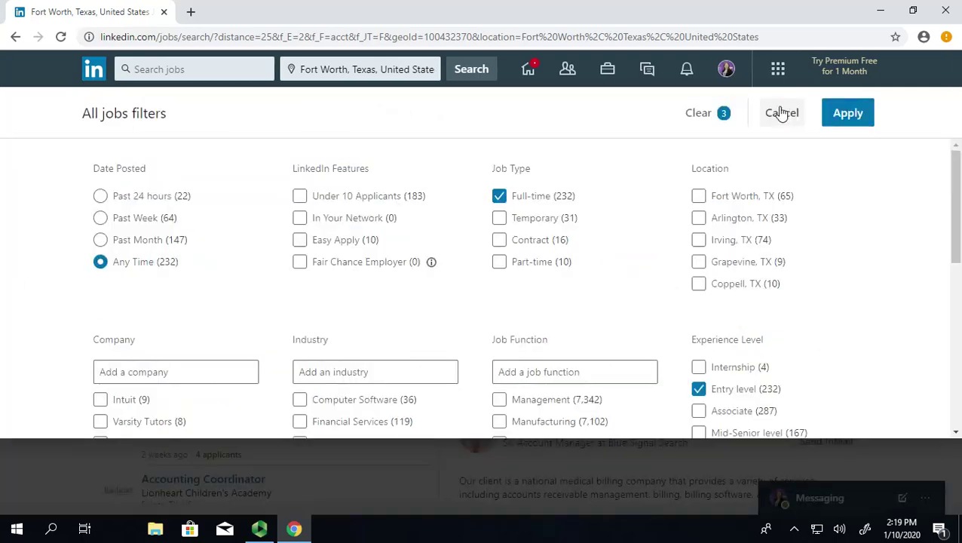
{"action": "left_click", "coordinate": [100, 242]}
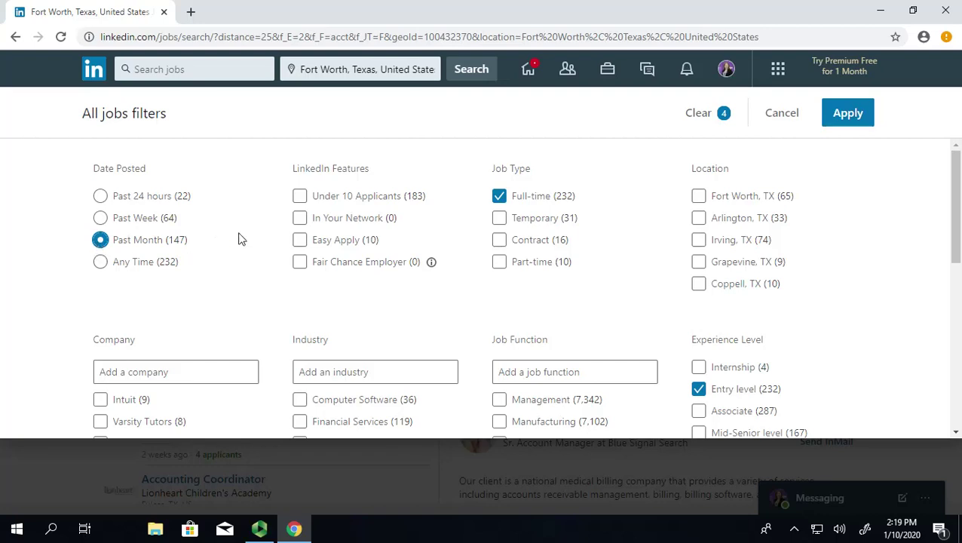
{"action": "left_click", "coordinate": [300, 197]}
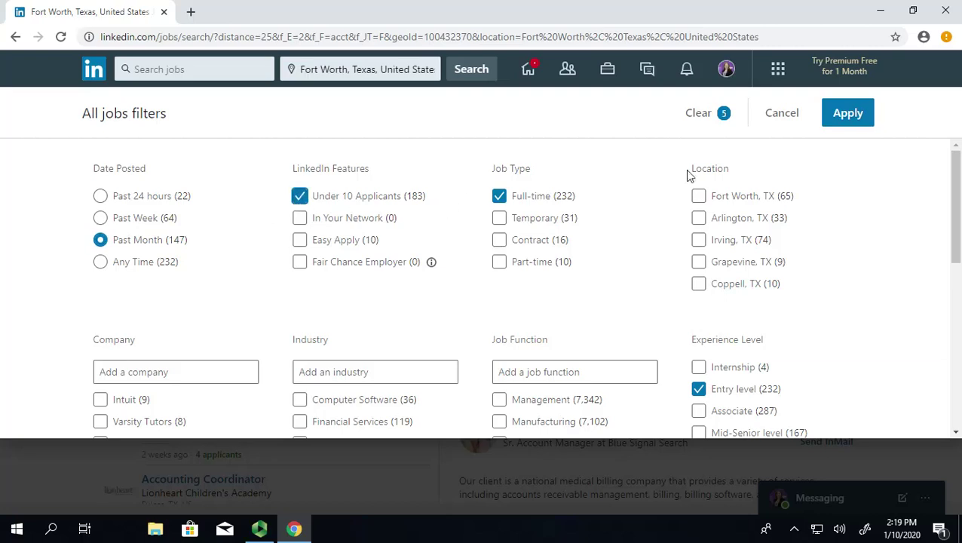
{"action": "left_click", "coordinate": [849, 114]}
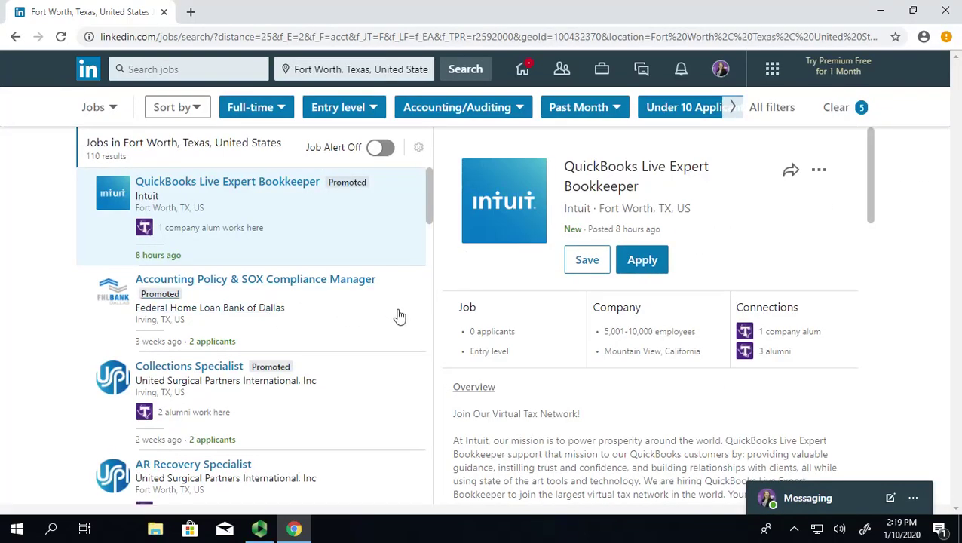
{"action": "scroll", "coordinate": [400, 317], "scroll_direction": "down", "scroll_amount": 1}
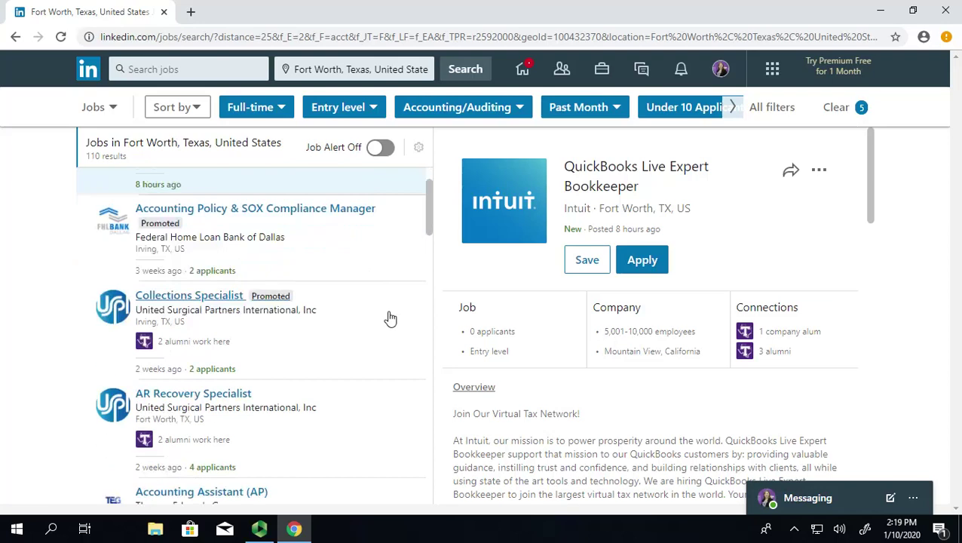
{"action": "scroll", "coordinate": [389, 319], "scroll_direction": "down", "scroll_amount": 1}
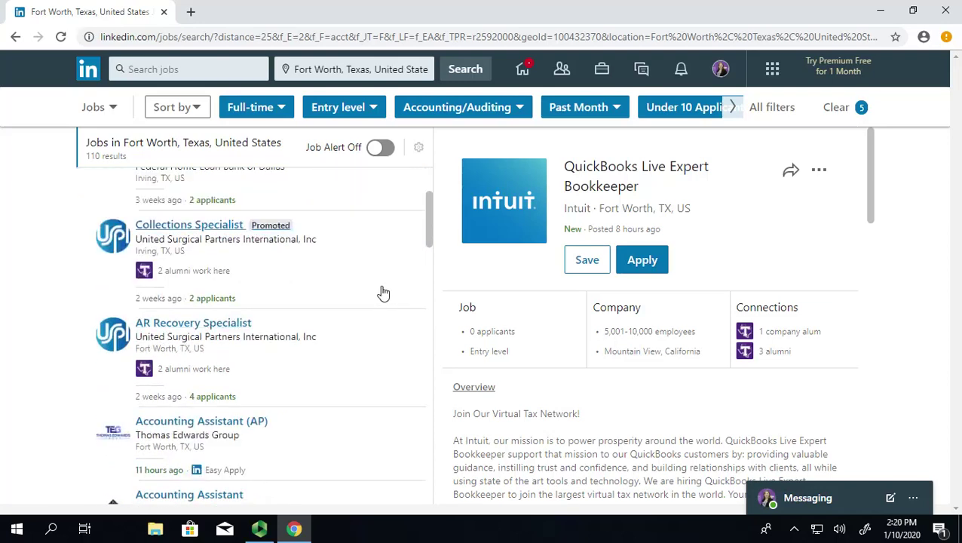
{"action": "scroll", "coordinate": [383, 294], "scroll_direction": "down", "scroll_amount": 1}
{"action": "scroll", "coordinate": [383, 294], "scroll_direction": "down", "scroll_amount": 1}
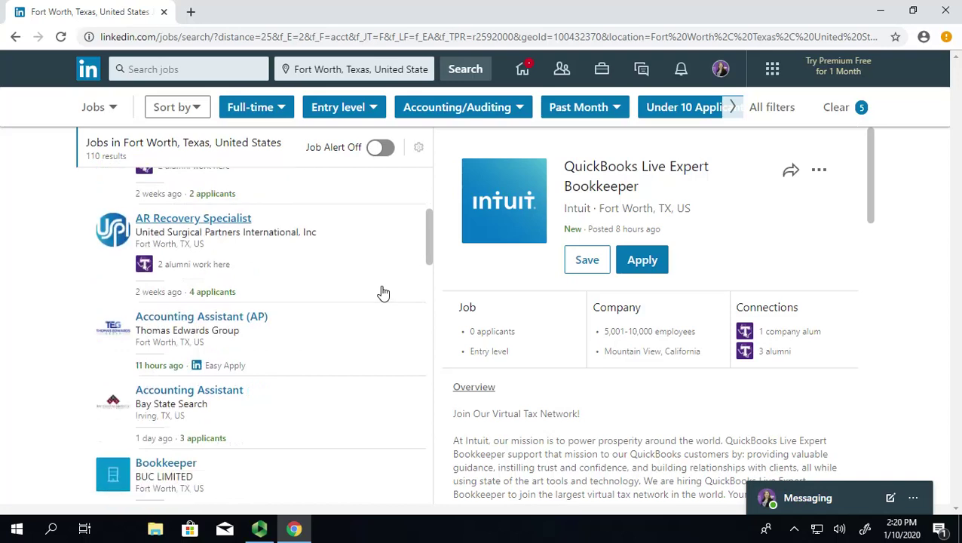
{"action": "scroll", "coordinate": [383, 293], "scroll_direction": "down", "scroll_amount": 2}
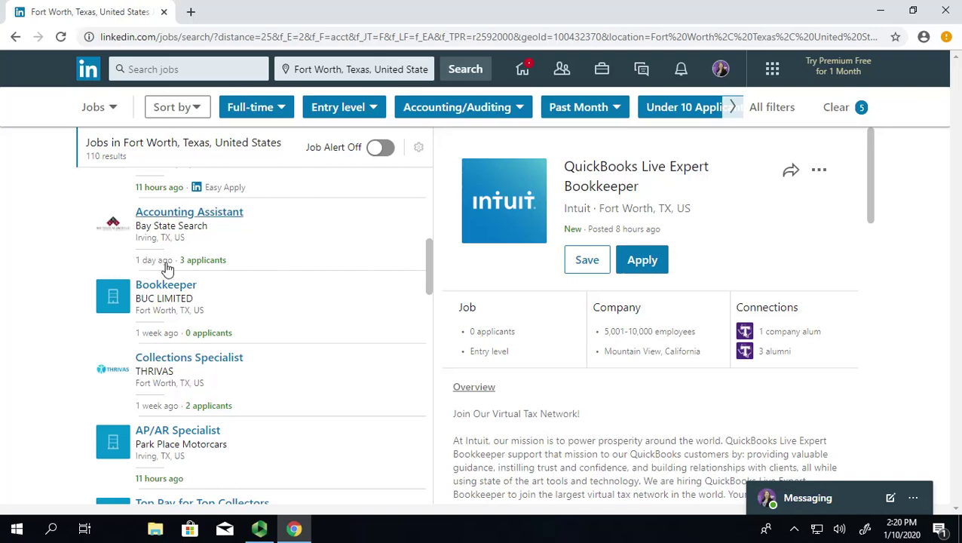
{"action": "scroll", "coordinate": [261, 269], "scroll_direction": "down", "scroll_amount": 1}
{"action": "scroll", "coordinate": [314, 270], "scroll_direction": "down", "scroll_amount": 2}
{"action": "scroll", "coordinate": [316, 271], "scroll_direction": "down", "scroll_amount": 3}
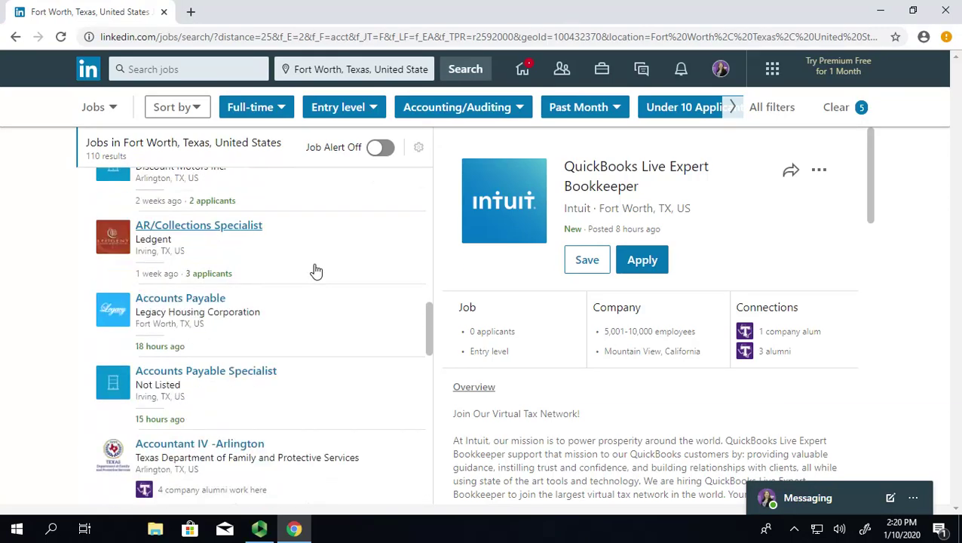
{"action": "scroll", "coordinate": [316, 271], "scroll_direction": "down", "scroll_amount": 1}
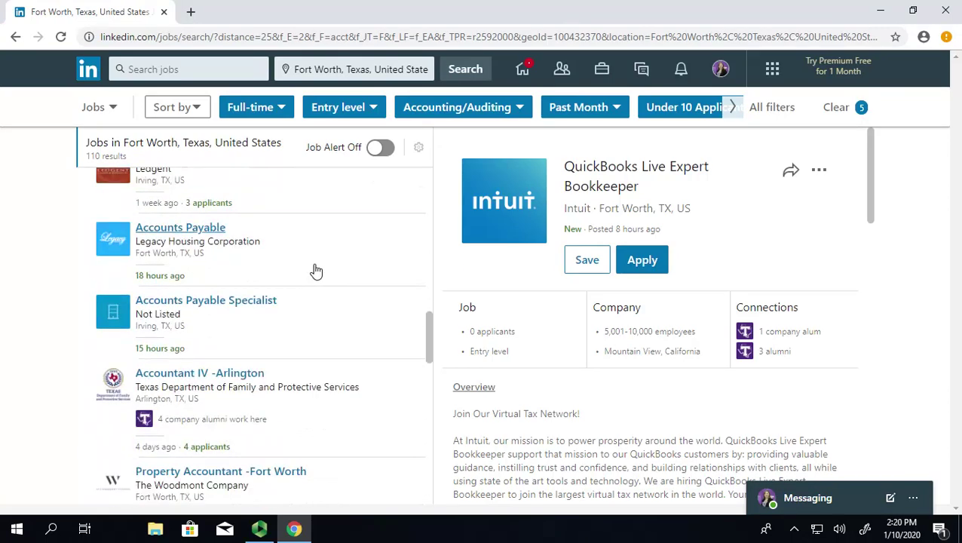
{"action": "scroll", "coordinate": [316, 270], "scroll_direction": "down", "scroll_amount": 1}
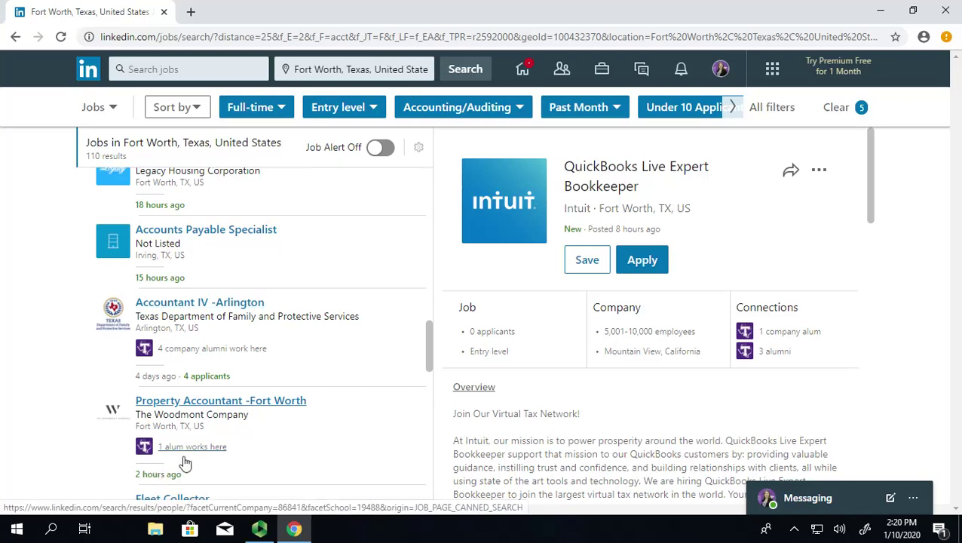
Open the Accountant IV -Arlington posting and read down its job description
{"action": "left_click", "coordinate": [210, 237]}
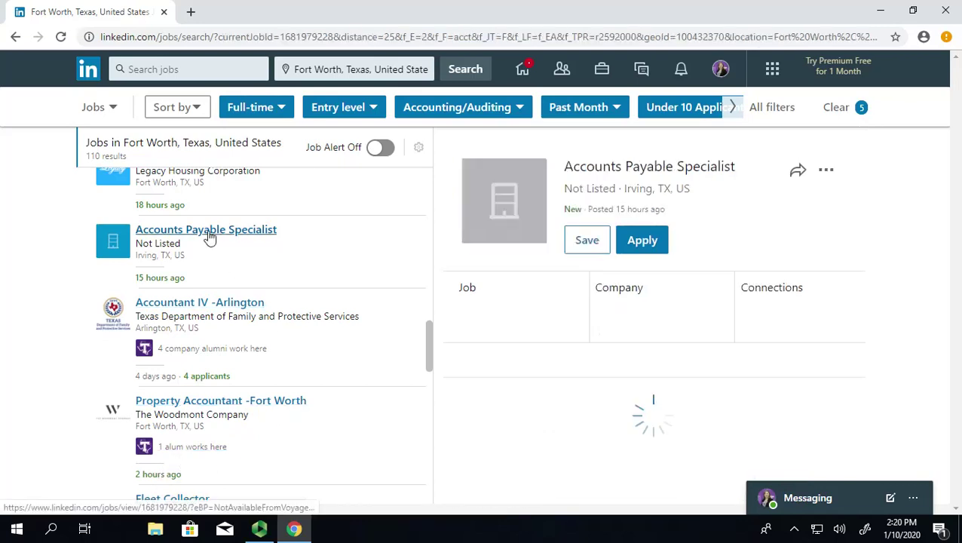
{"action": "left_click", "coordinate": [194, 305]}
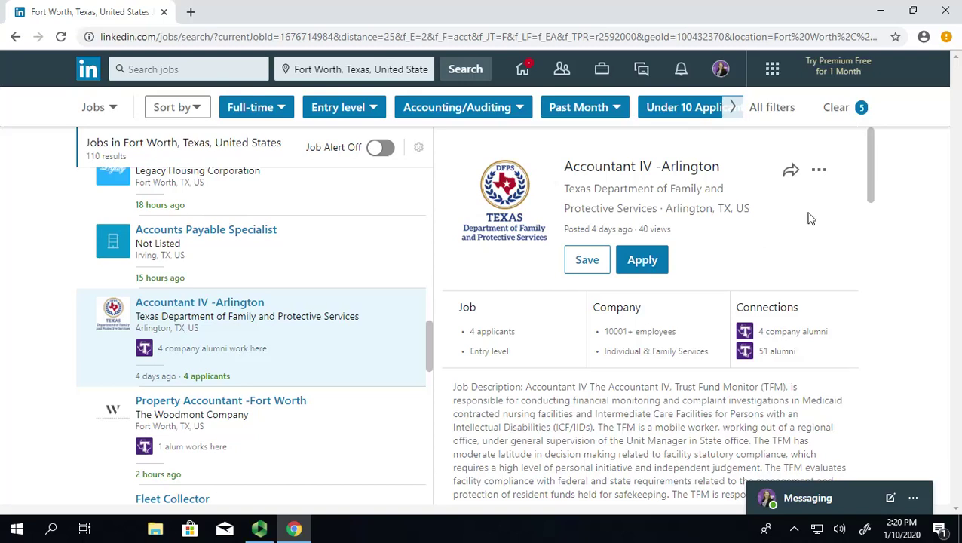
{"action": "scroll", "coordinate": [810, 218], "scroll_direction": "down", "scroll_amount": 1}
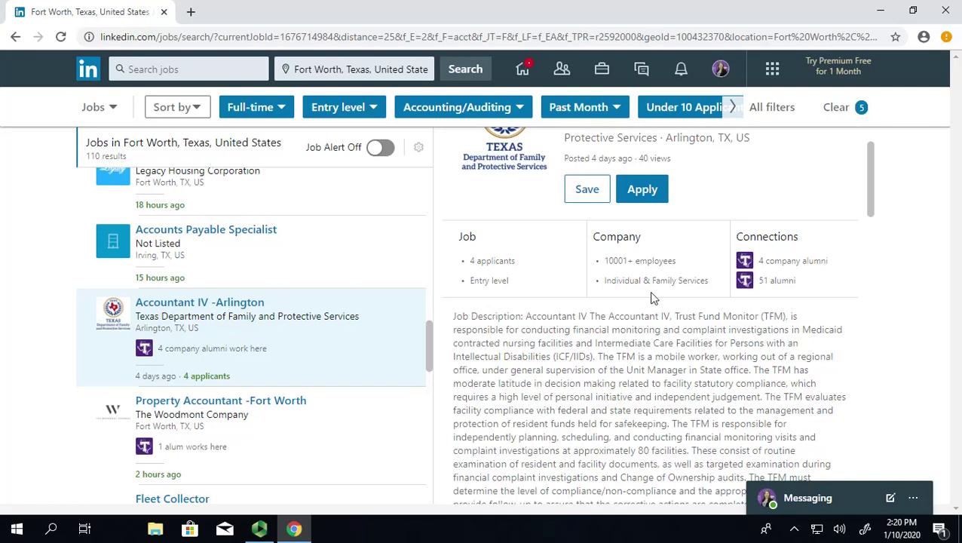
{"action": "scroll", "coordinate": [653, 301], "scroll_direction": "down", "scroll_amount": 1}
{"action": "scroll", "coordinate": [582, 288], "scroll_direction": "down", "scroll_amount": 2}
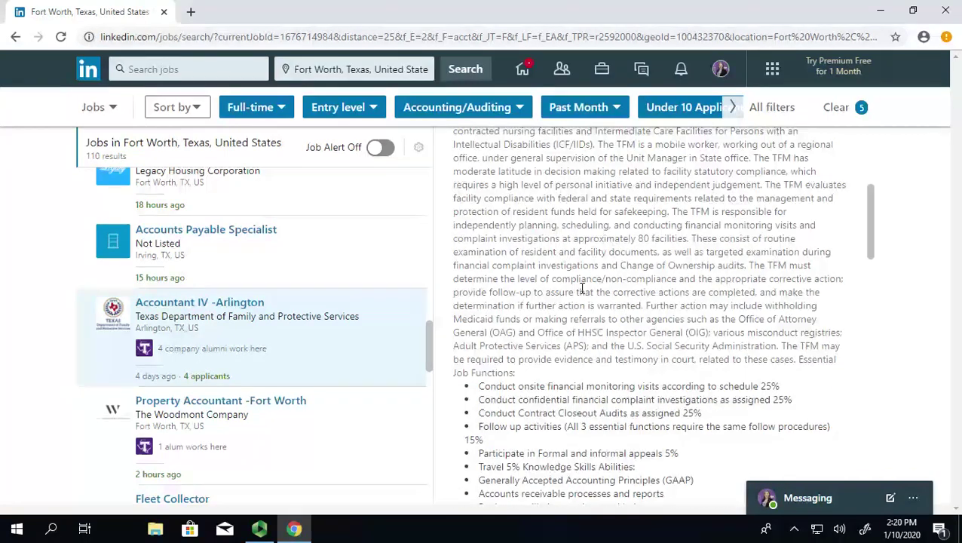
{"action": "scroll", "coordinate": [581, 288], "scroll_direction": "down", "scroll_amount": 4}
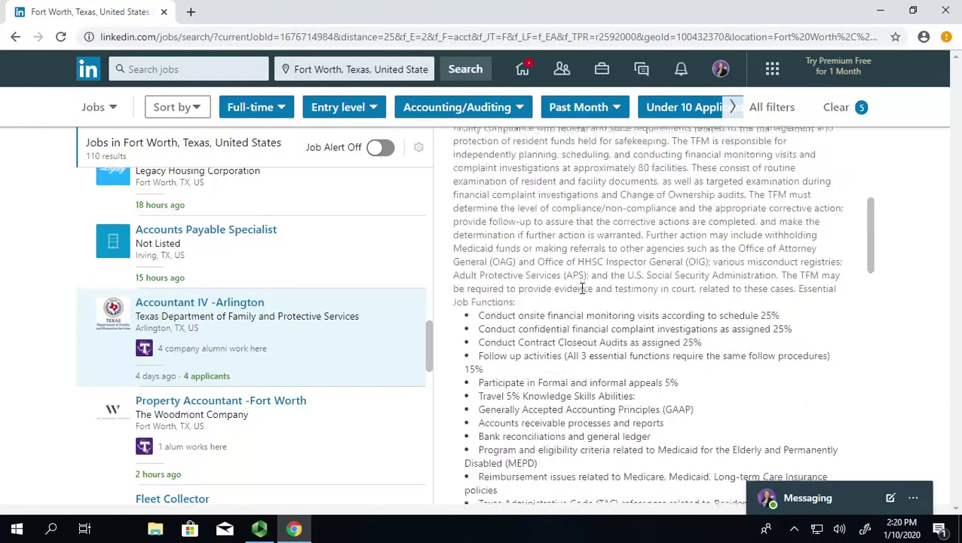
{"action": "scroll", "coordinate": [582, 288], "scroll_direction": "down", "scroll_amount": 5}
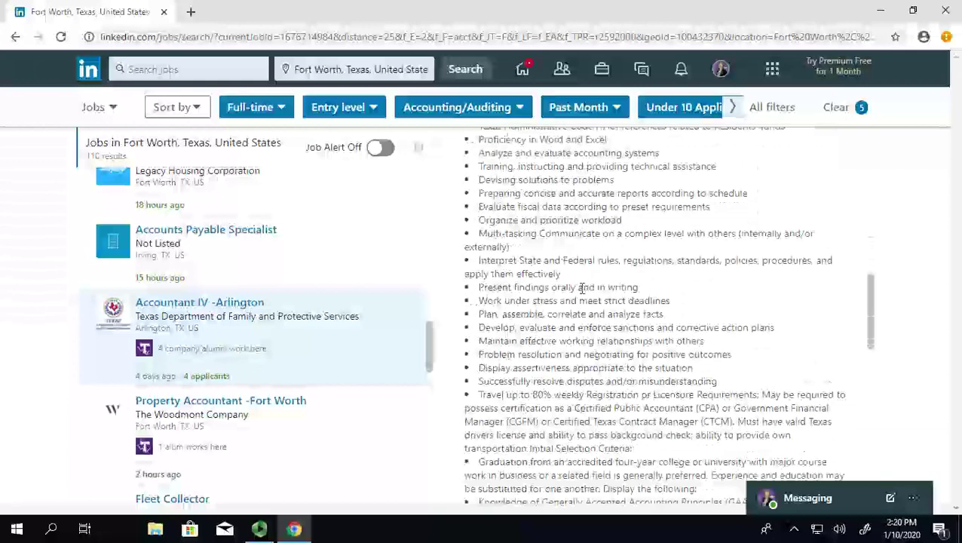
{"action": "scroll", "coordinate": [582, 288], "scroll_direction": "down", "scroll_amount": 2}
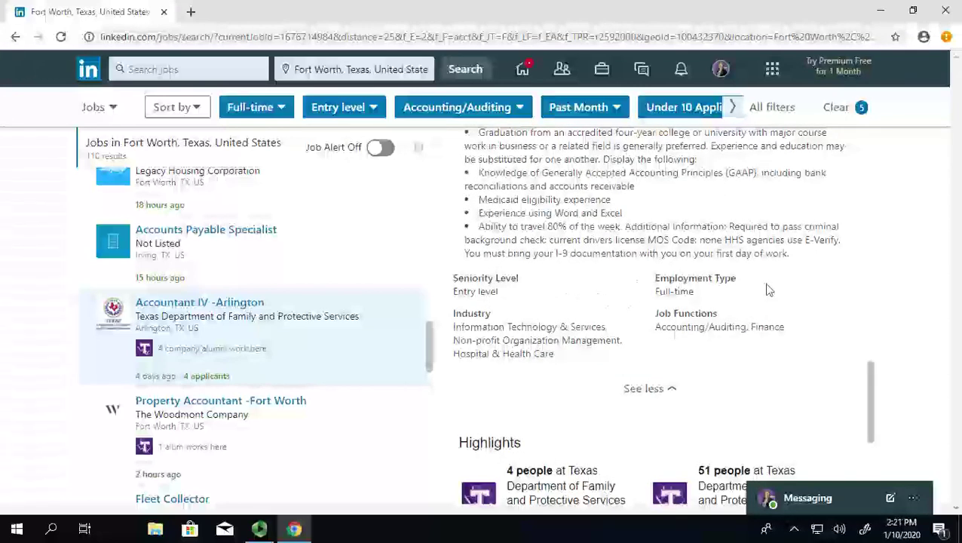
Highlight the Entry level seniority value, then return to the top of the posting
{"action": "left_click_drag", "start_coordinate": [451, 298], "coordinate": [508, 298]}
{"action": "left_click", "coordinate": [509, 298]}
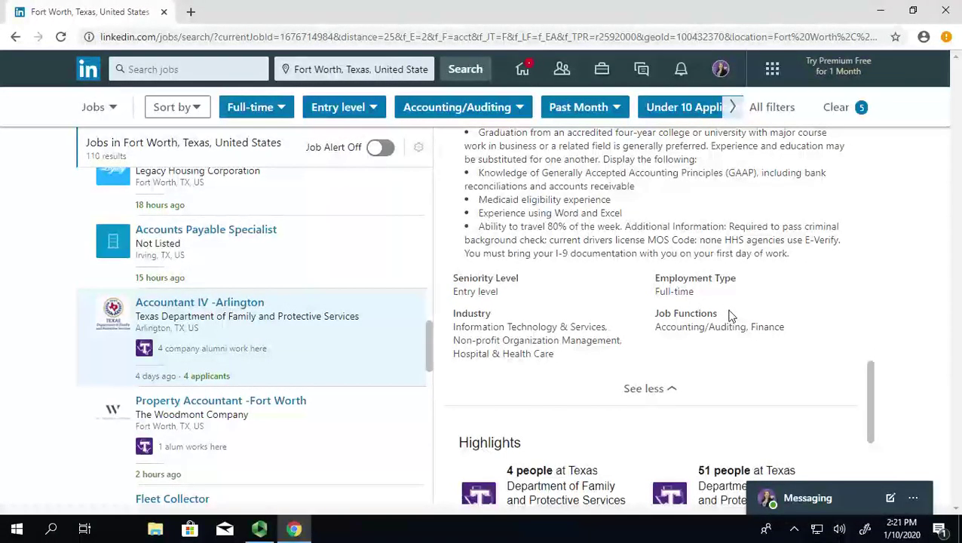
{"action": "scroll", "coordinate": [729, 315], "scroll_direction": "up", "scroll_amount": 3}
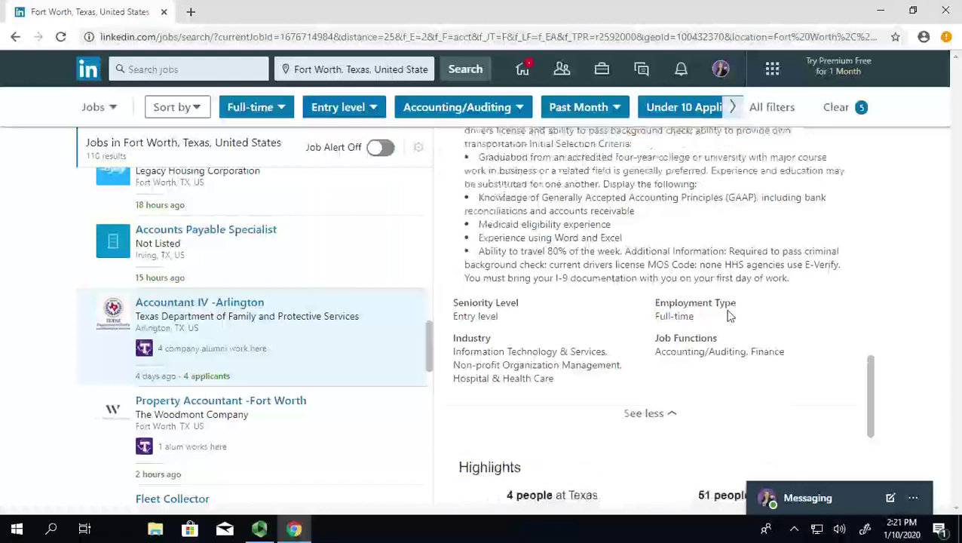
{"action": "scroll", "coordinate": [725, 309], "scroll_direction": "up", "scroll_amount": 2}
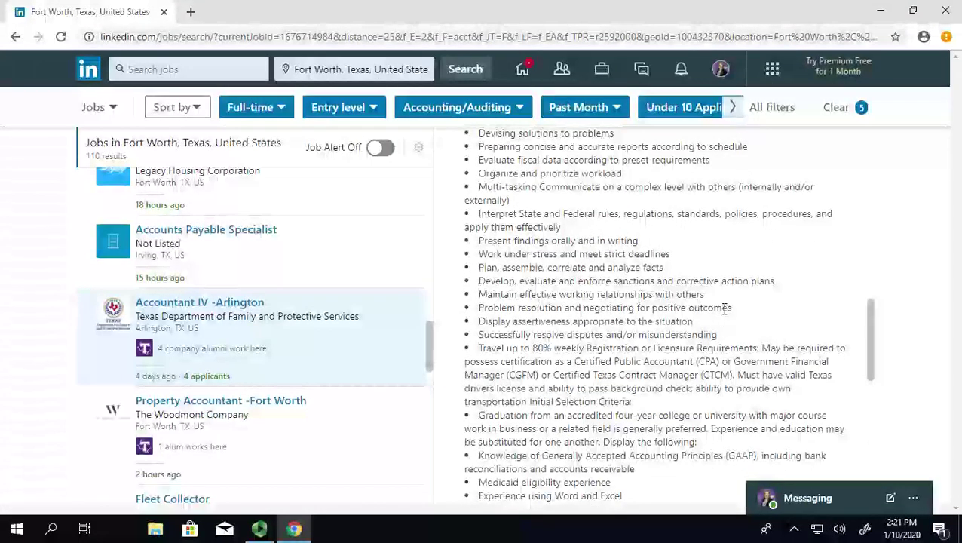
{"action": "scroll", "coordinate": [725, 309], "scroll_direction": "up", "scroll_amount": 5}
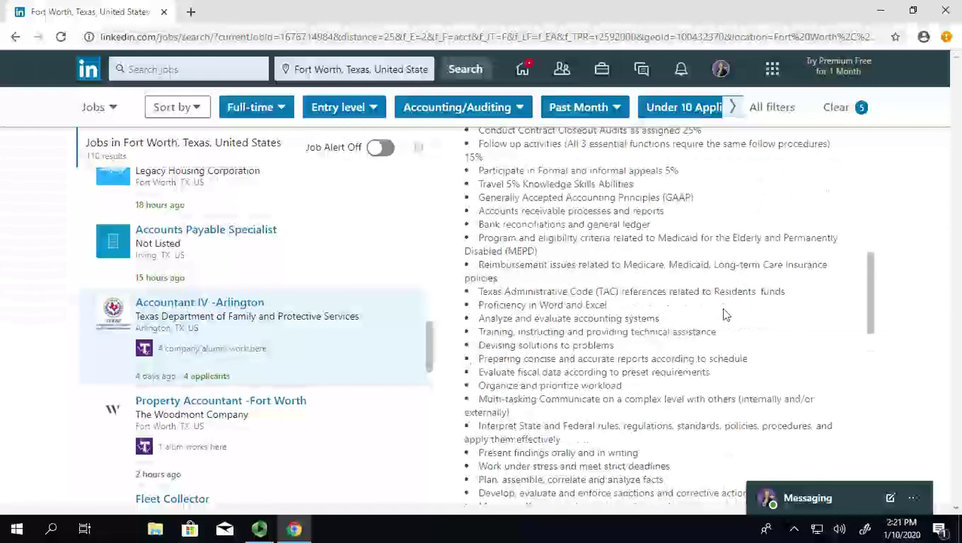
{"action": "scroll", "coordinate": [724, 314], "scroll_direction": "up", "scroll_amount": 2}
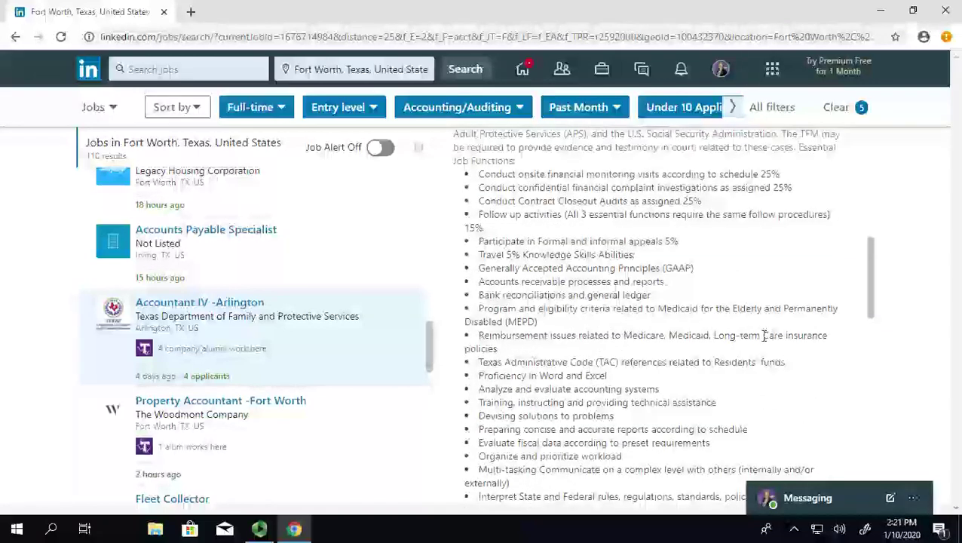
{"action": "scroll", "coordinate": [759, 350], "scroll_direction": "up", "scroll_amount": 4}
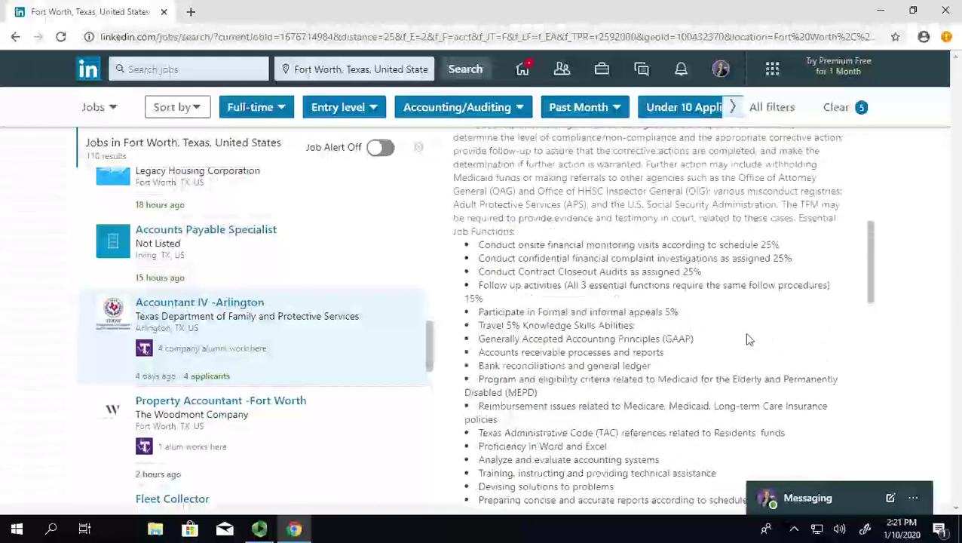
{"action": "scroll", "coordinate": [748, 337], "scroll_direction": "up", "scroll_amount": 1}
{"action": "scroll", "coordinate": [746, 332], "scroll_direction": "up", "scroll_amount": 4}
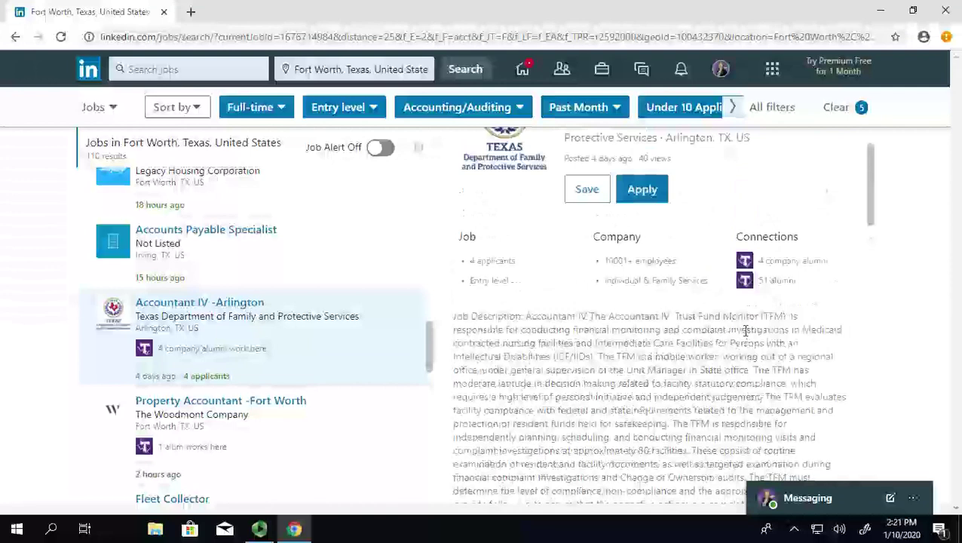
{"action": "left_click", "coordinate": [797, 264]}
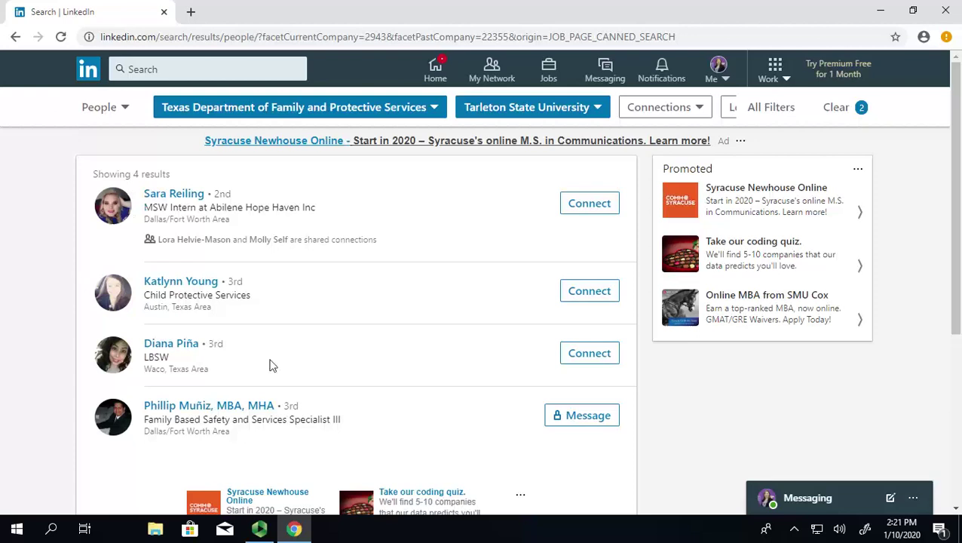
{"action": "left_click", "coordinate": [15, 38]}
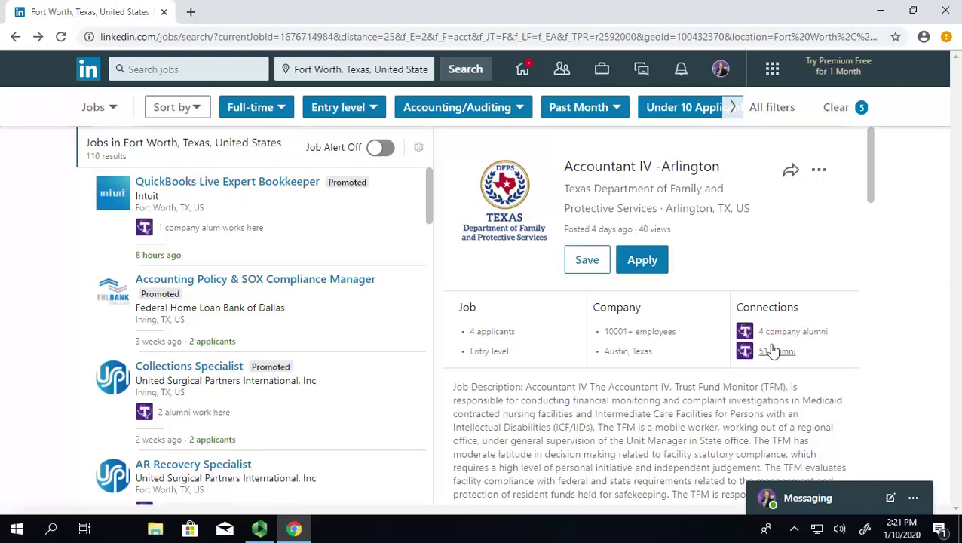
Browse the 51 Tarleton State University alumni at the employer, then go back to the job search
{"action": "left_click", "coordinate": [777, 352]}
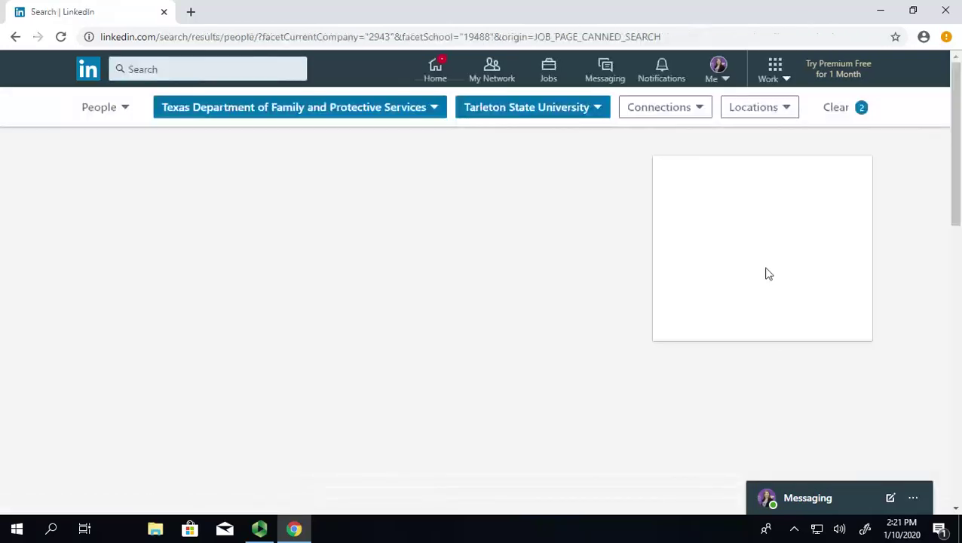
{"action": "scroll", "coordinate": [538, 272], "scroll_direction": "down", "scroll_amount": 1}
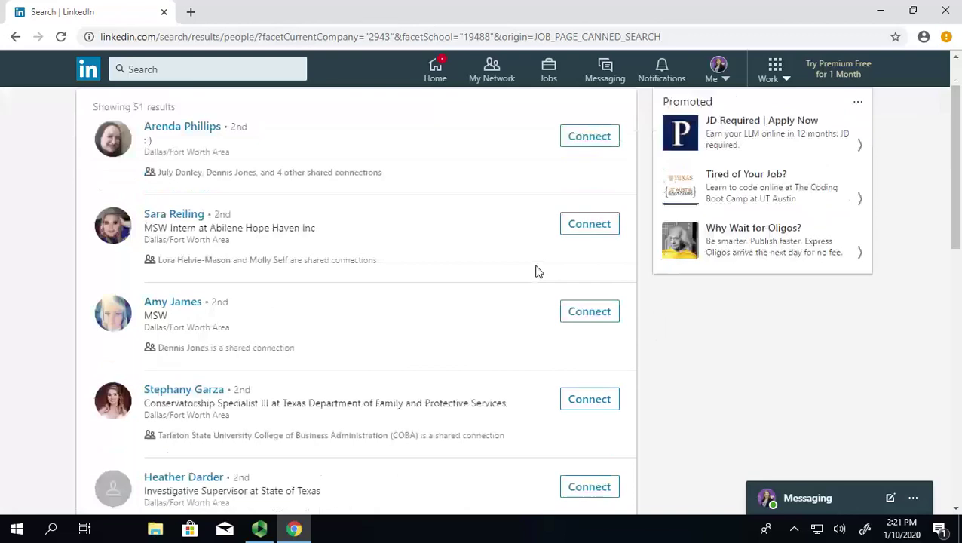
{"action": "scroll", "coordinate": [539, 272], "scroll_direction": "down", "scroll_amount": 2}
{"action": "scroll", "coordinate": [538, 271], "scroll_direction": "down", "scroll_amount": 3}
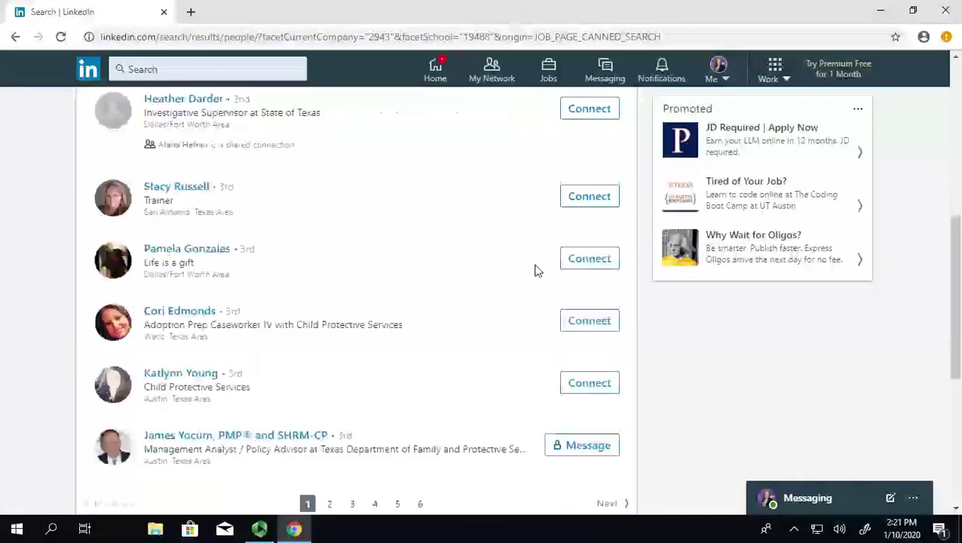
{"action": "scroll", "coordinate": [539, 272], "scroll_direction": "down", "scroll_amount": 3}
{"action": "scroll", "coordinate": [537, 270], "scroll_direction": "up", "scroll_amount": 7}
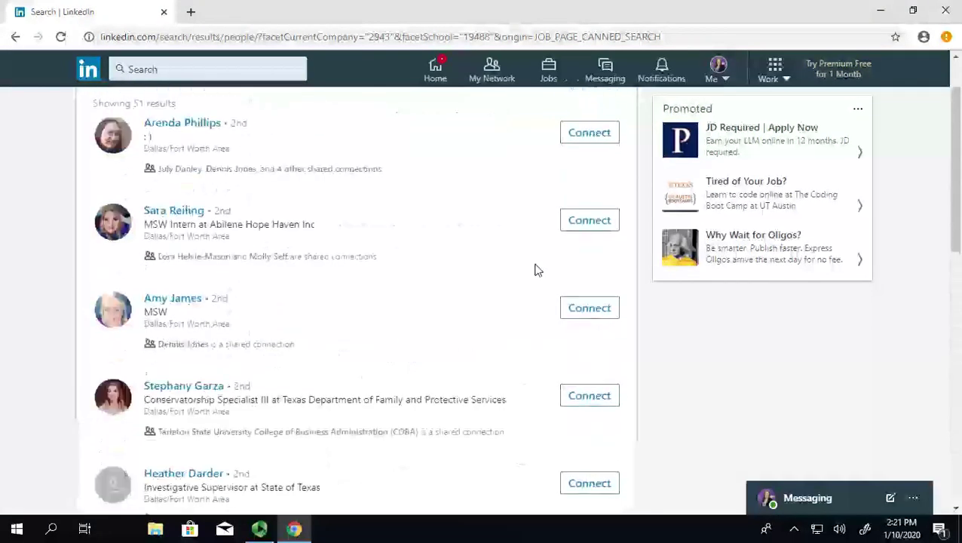
{"action": "scroll", "coordinate": [537, 270], "scroll_direction": "up", "scroll_amount": 1}
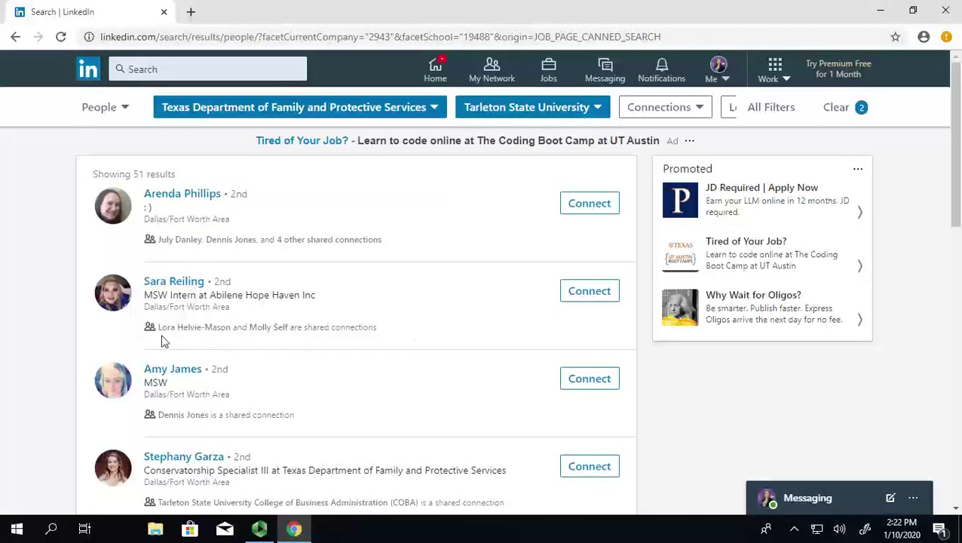
{"action": "left_click", "coordinate": [15, 36]}
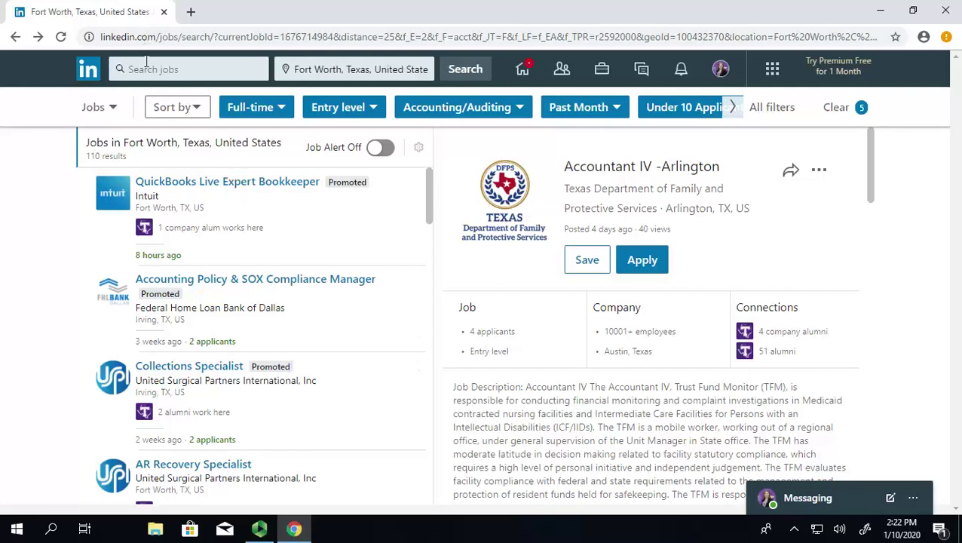
From the home feed, run a Companies-only search for 'enterprise'
{"action": "left_click", "coordinate": [89, 69]}
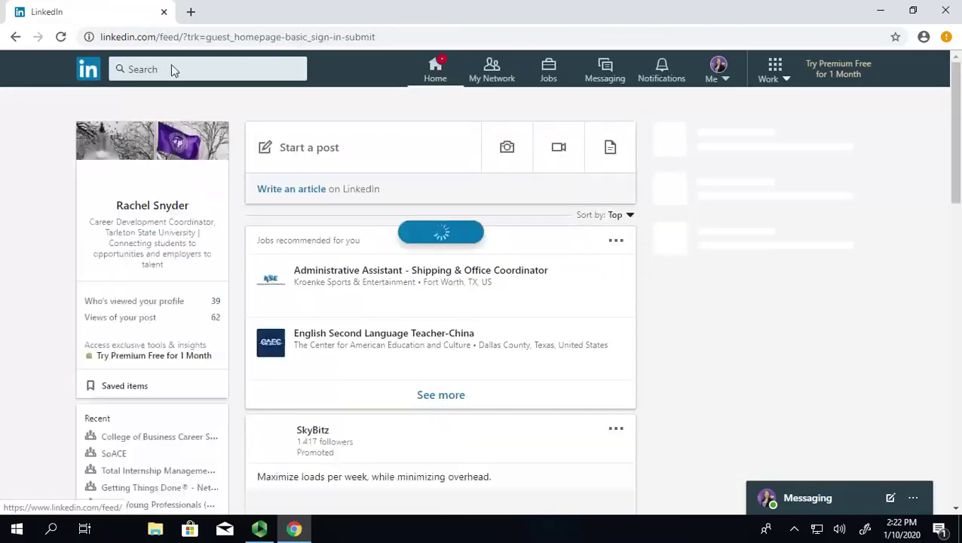
{"action": "left_click", "coordinate": [171, 69]}
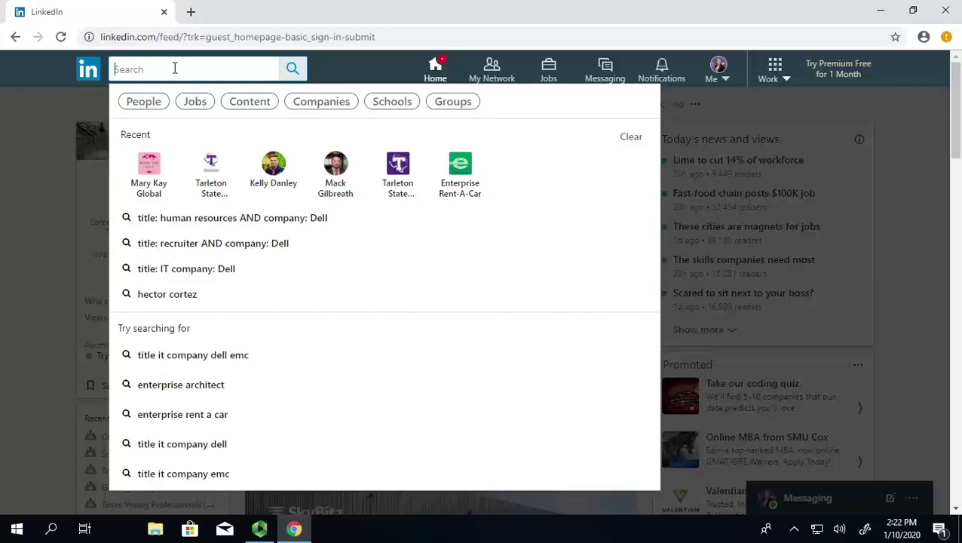
{"action": "left_click", "coordinate": [306, 107]}
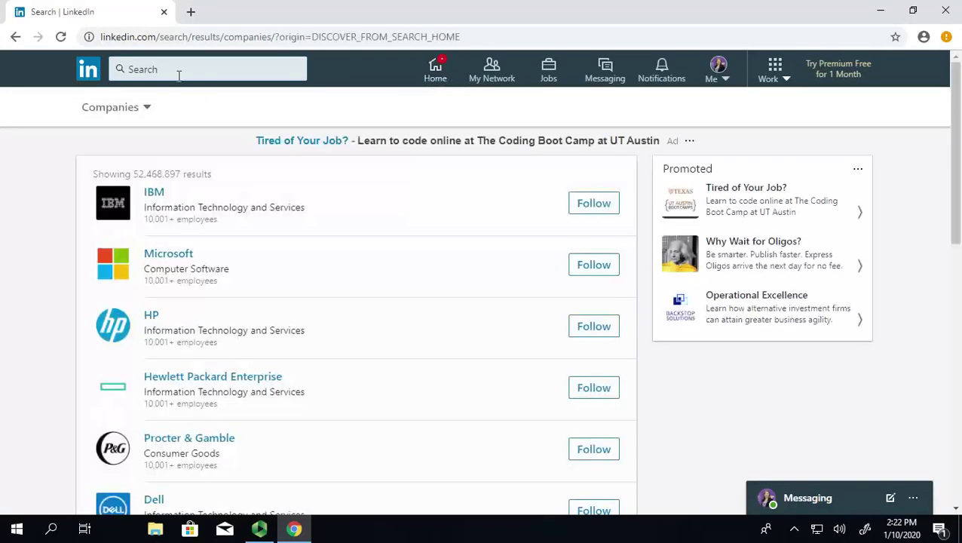
{"action": "left_click", "coordinate": [178, 74]}
{"action": "type", "text": "e"}
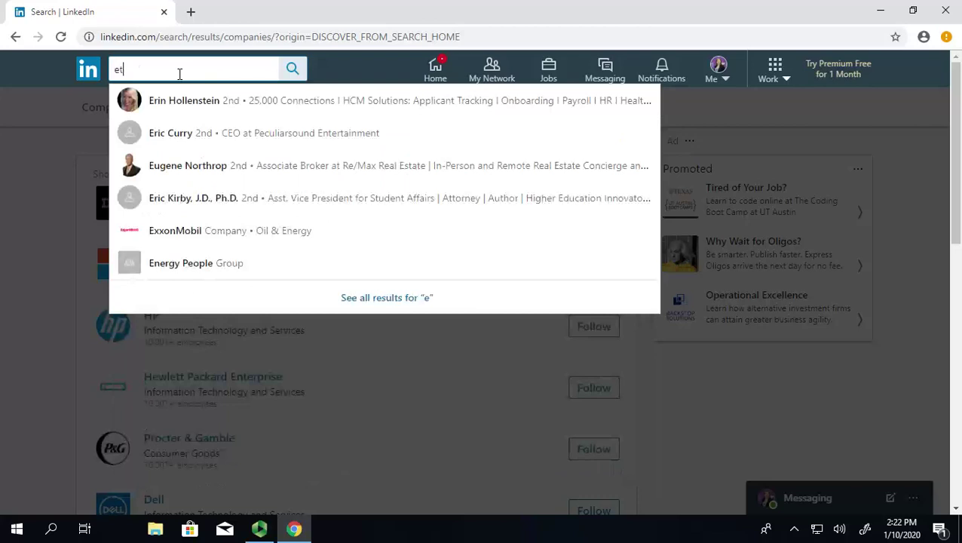
{"action": "type", "text": "nterp"}
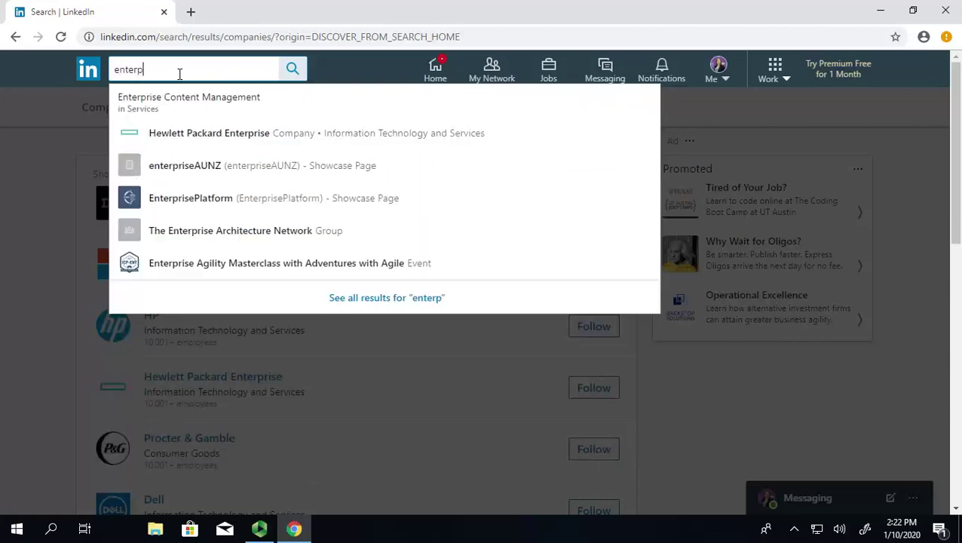
{"action": "type", "text": "rise"}
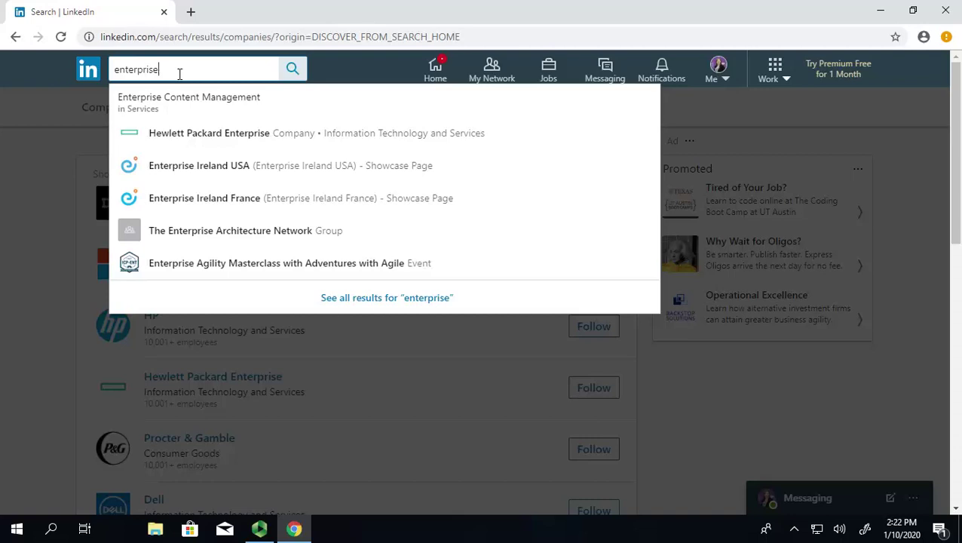
{"action": "key", "text": "Return"}
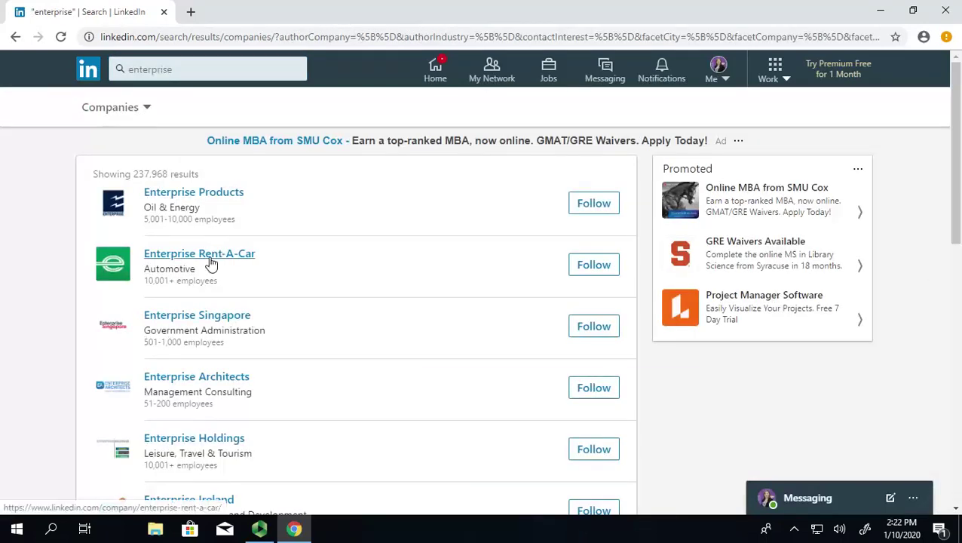
Open Enterprise Rent-A-Car's company page, view its About overview, then its People page
{"action": "left_click", "coordinate": [211, 256]}
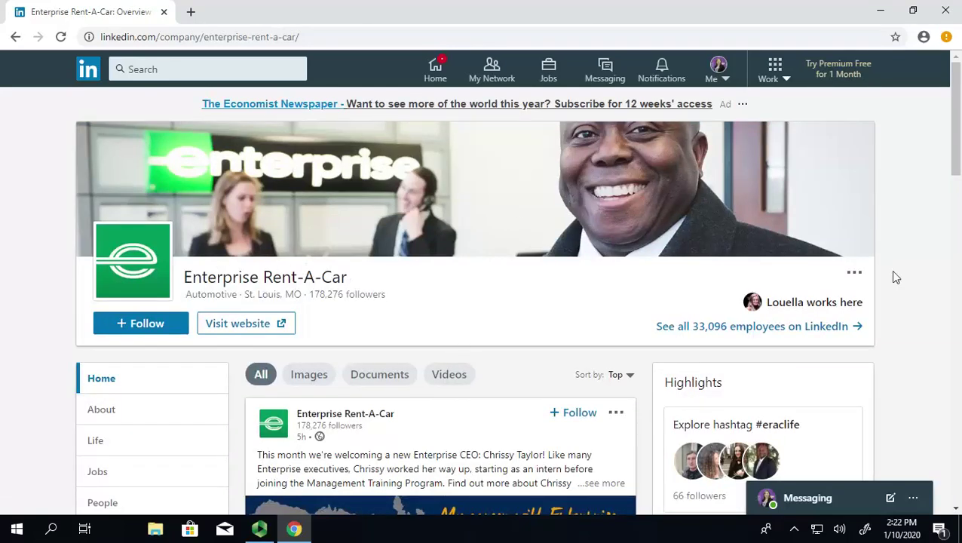
{"action": "scroll", "coordinate": [895, 264], "scroll_direction": "down", "scroll_amount": 4}
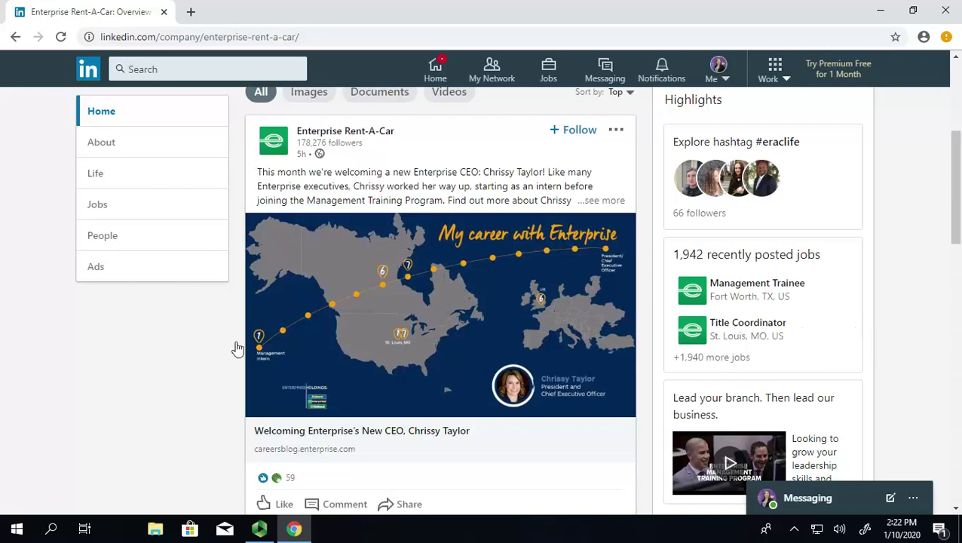
{"action": "scroll", "coordinate": [119, 225], "scroll_direction": "up", "scroll_amount": 2}
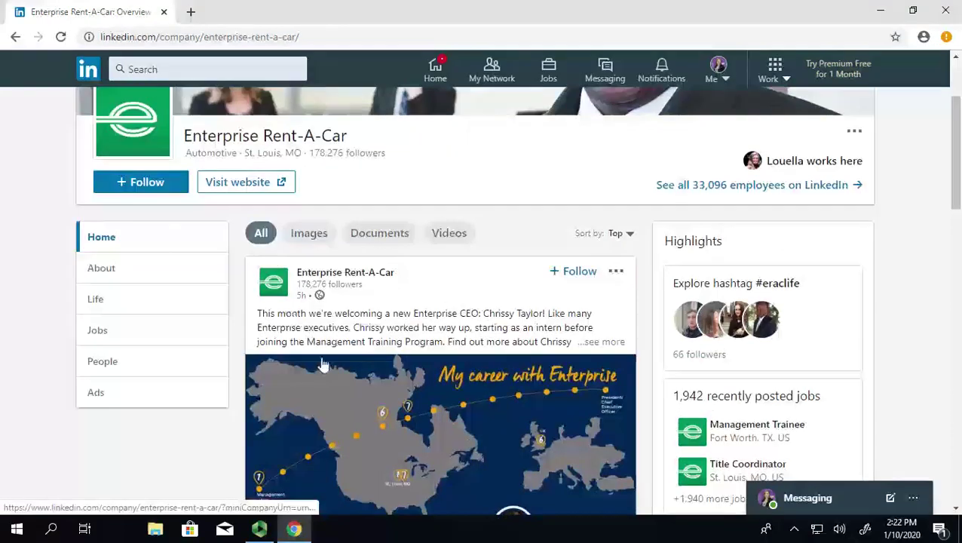
{"action": "left_click", "coordinate": [162, 278]}
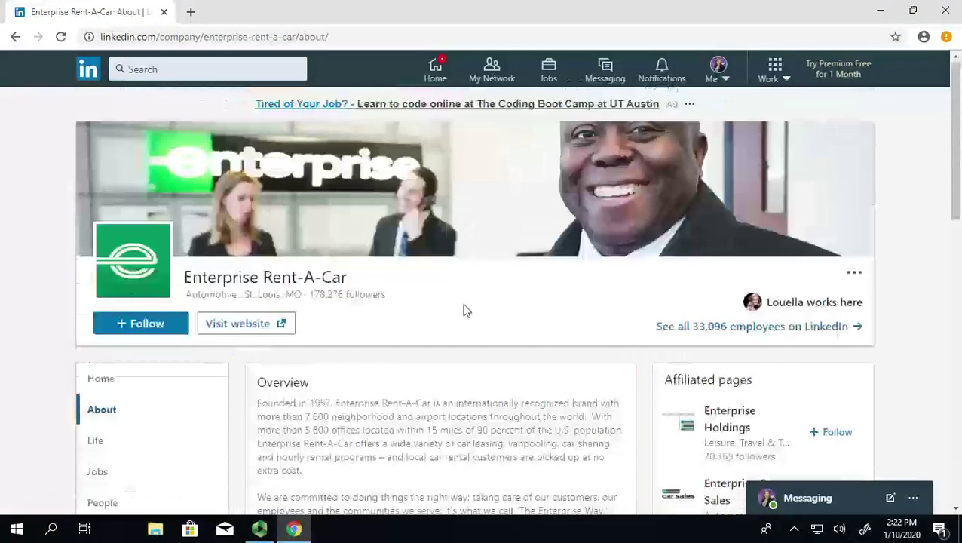
{"action": "scroll", "coordinate": [312, 302], "scroll_direction": "down", "scroll_amount": 3}
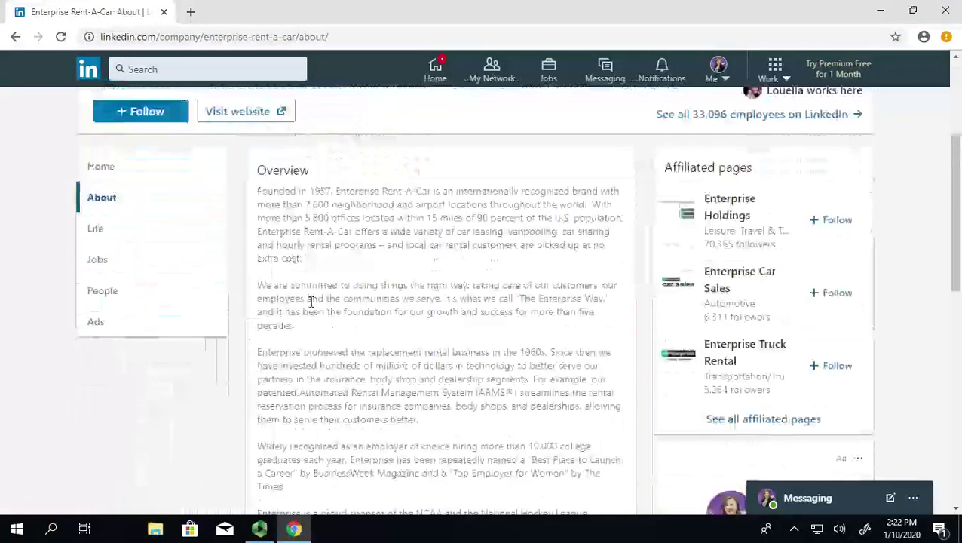
{"action": "left_click", "coordinate": [106, 294]}
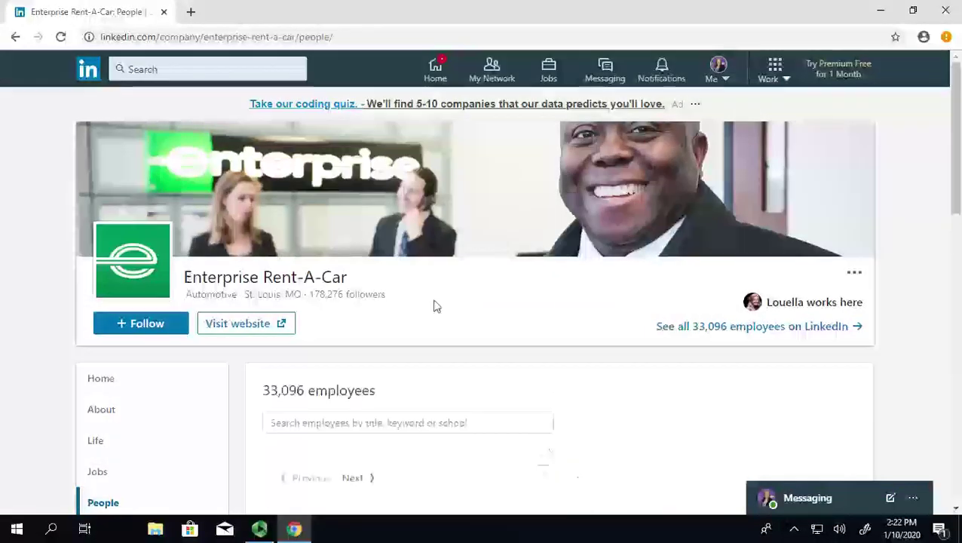
Browse the employee insight charts: 190 second-degree connections, Customer Service as top skill
{"action": "scroll", "coordinate": [555, 311], "scroll_direction": "down", "scroll_amount": 3}
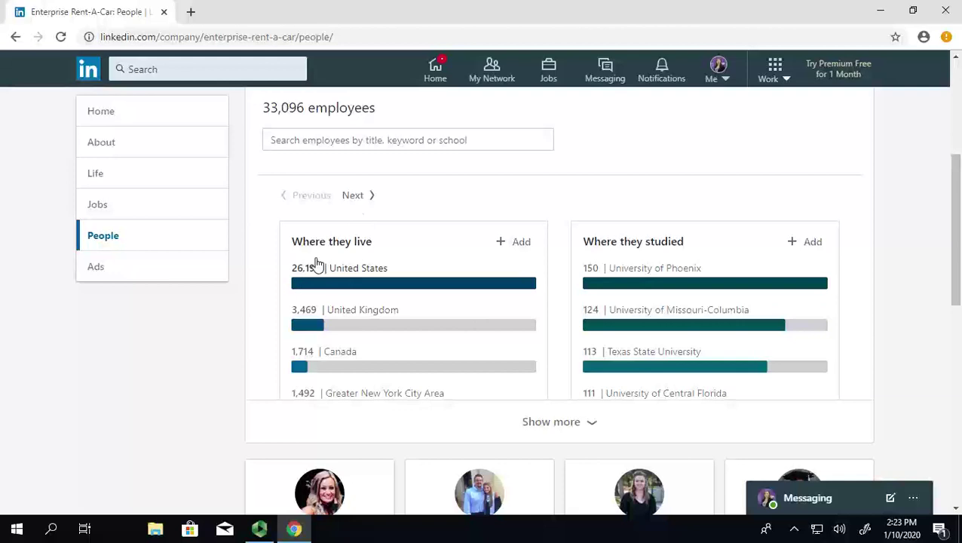
{"action": "left_click", "coordinate": [356, 200]}
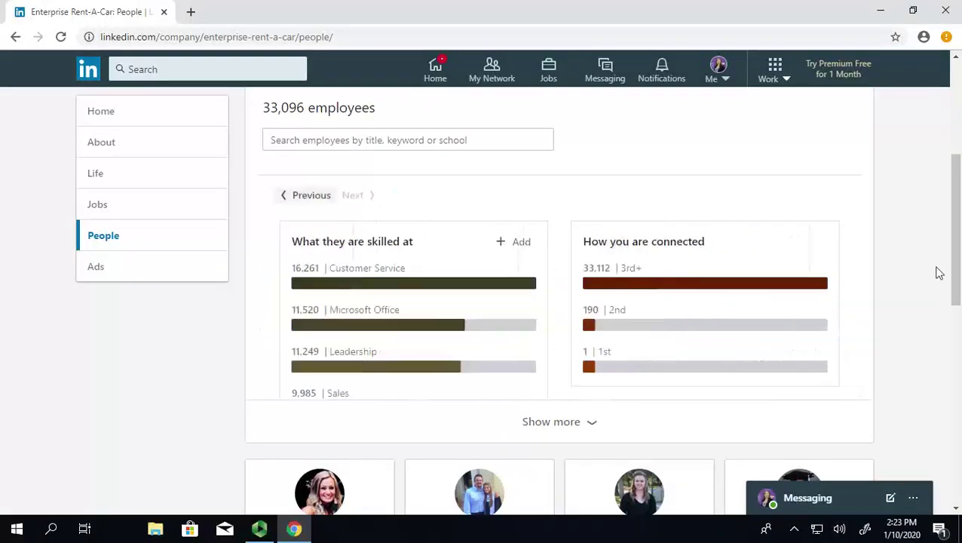
{"action": "scroll", "coordinate": [920, 268], "scroll_direction": "down", "scroll_amount": 1}
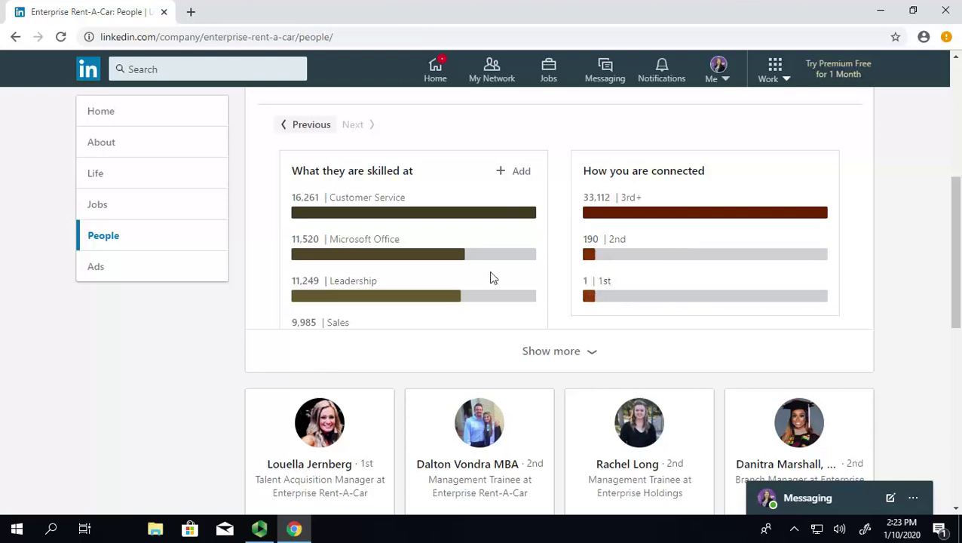
{"action": "scroll", "coordinate": [396, 157], "scroll_direction": "up", "scroll_amount": 2}
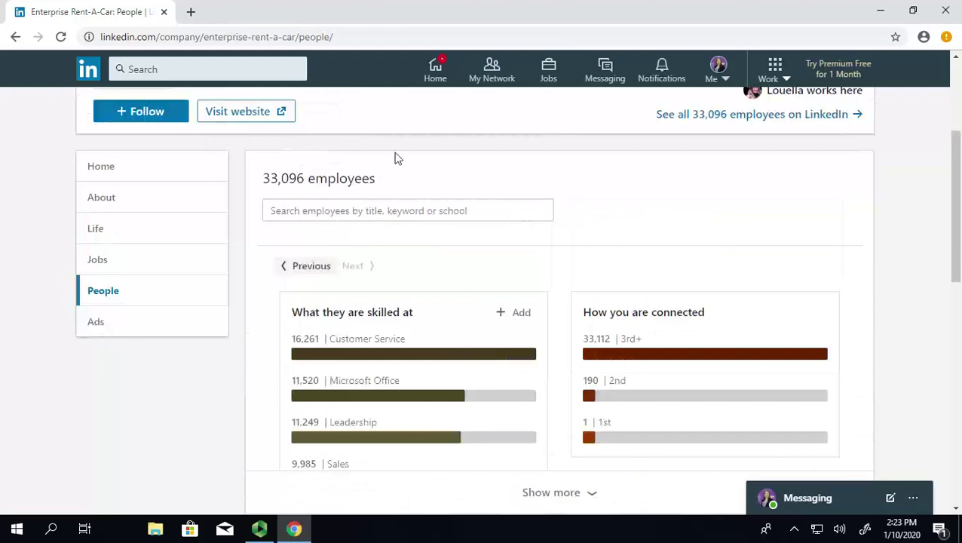
{"action": "scroll", "coordinate": [752, 209], "scroll_direction": "down", "scroll_amount": 2}
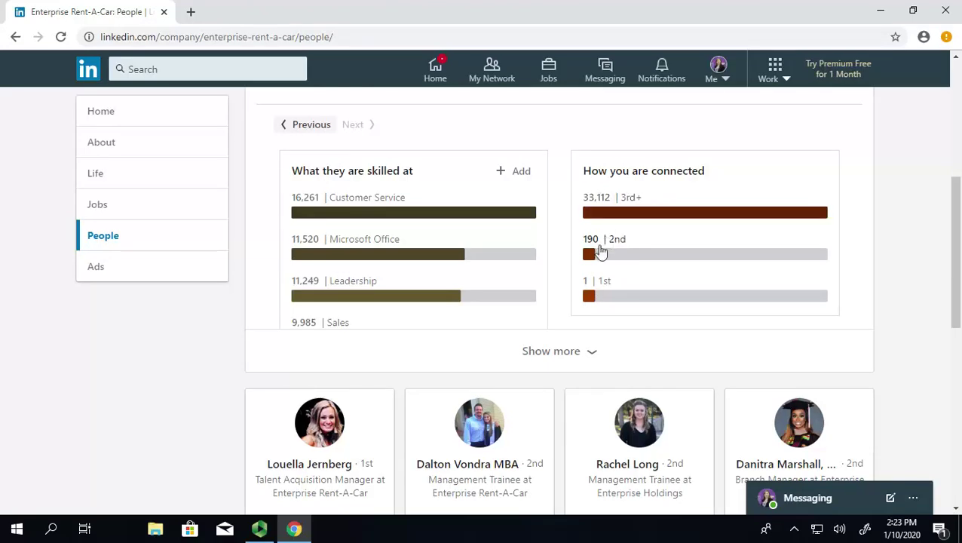
{"action": "scroll", "coordinate": [566, 241], "scroll_direction": "up", "scroll_amount": 4}
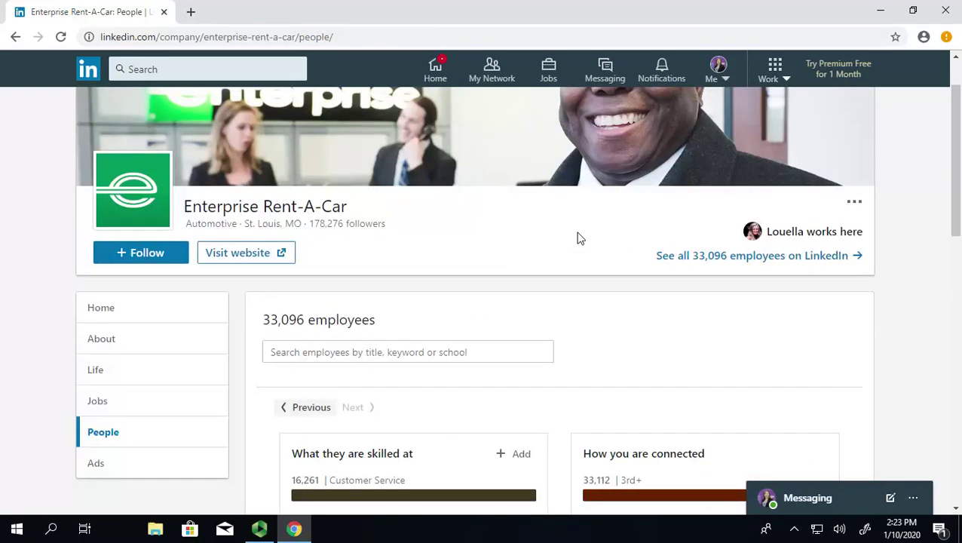
{"action": "scroll", "coordinate": [580, 238], "scroll_direction": "up", "scroll_amount": 1}
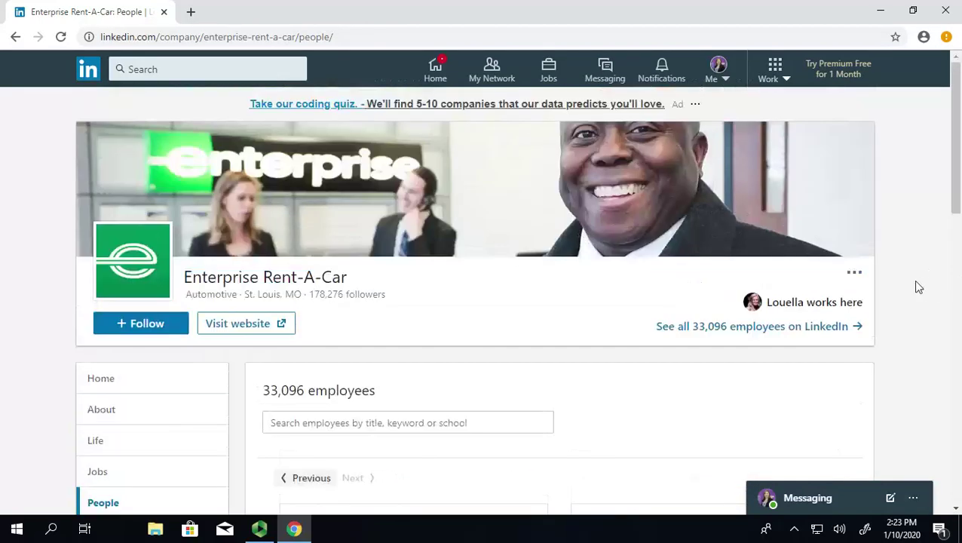